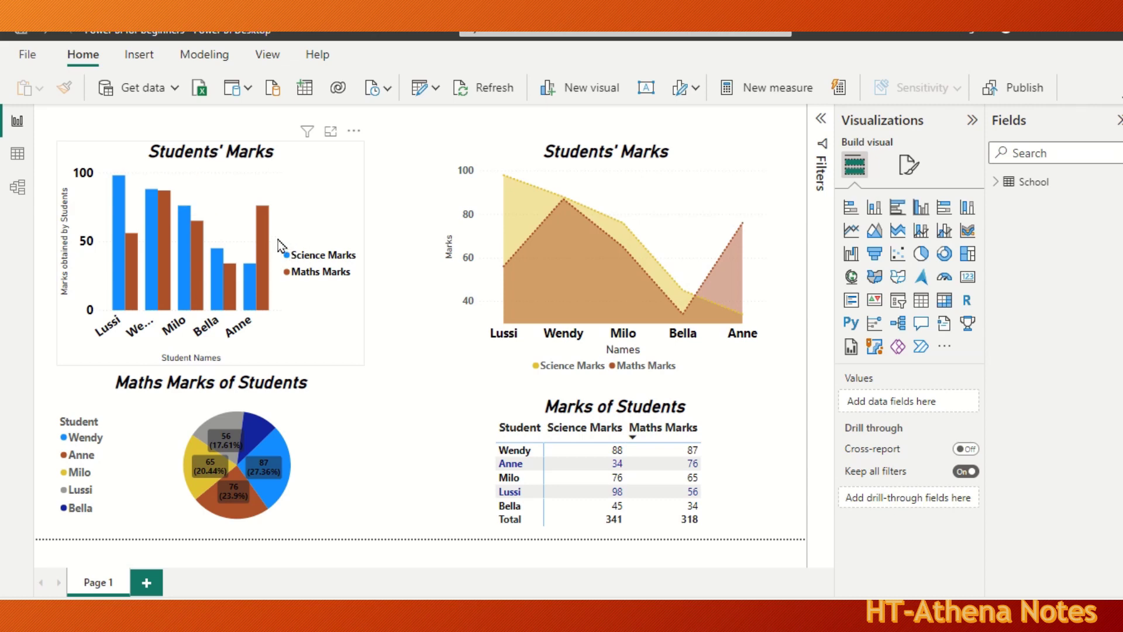
Step: Select the Students' Marks bar chart and show its General format settings
left_click(332, 194)
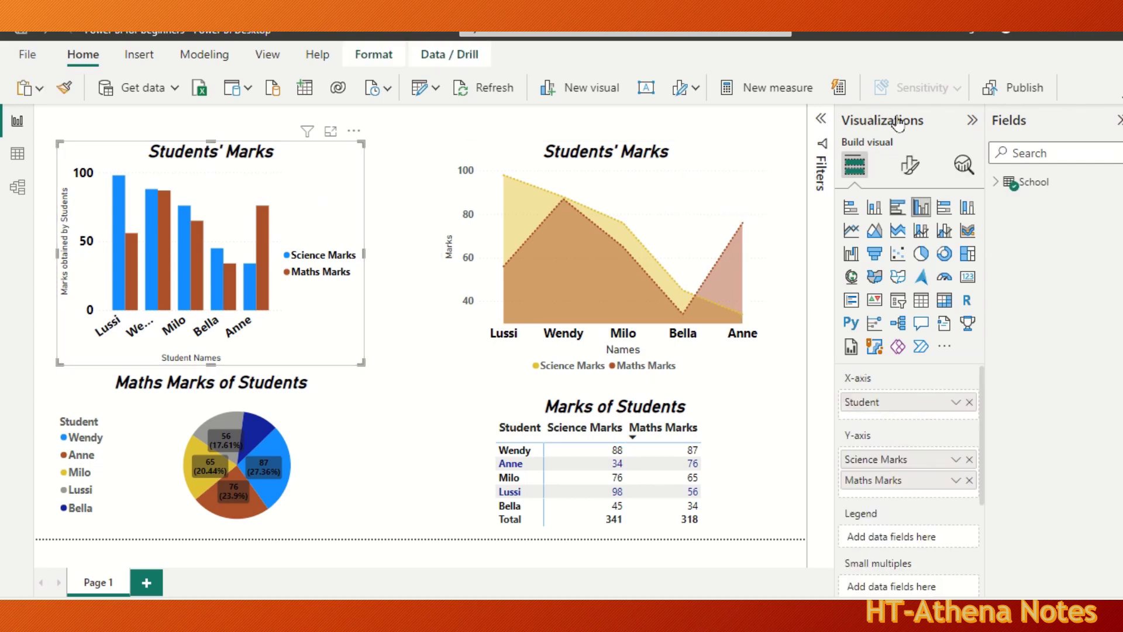
left_click(909, 176)
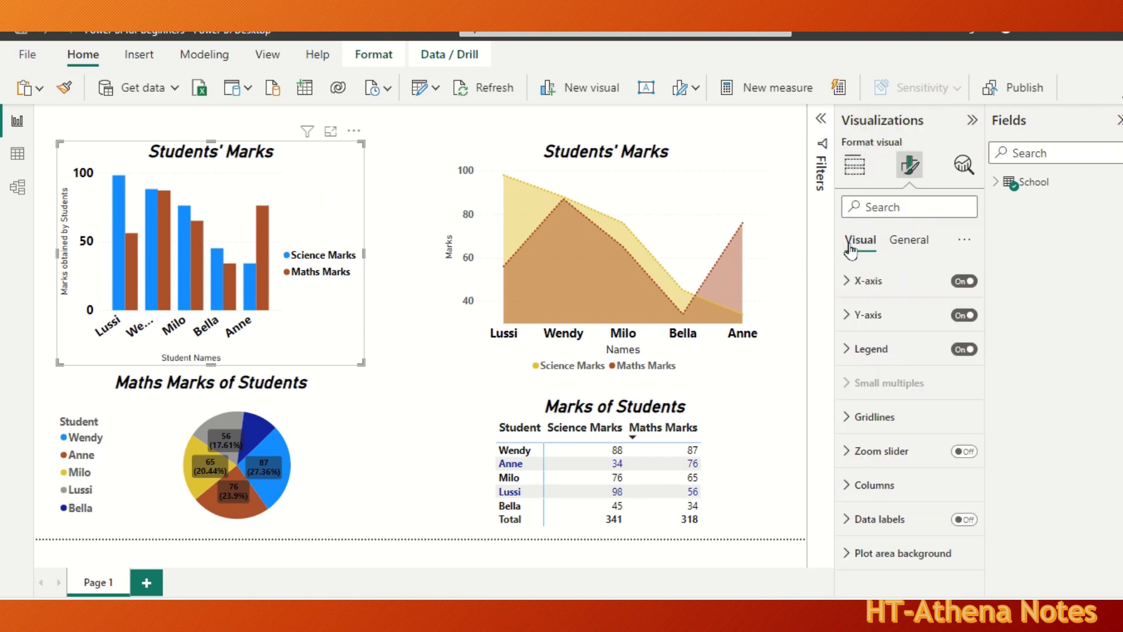
left_click(910, 245)
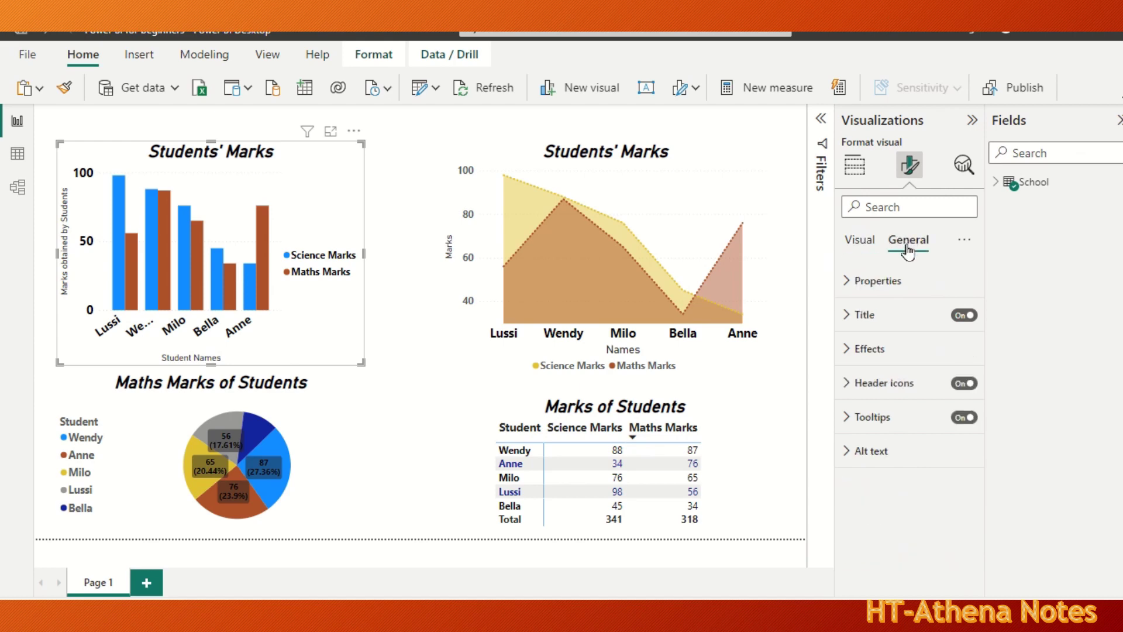
Step: Switch on the bar chart's background in Effects and fill it light grey
left_click(853, 351)
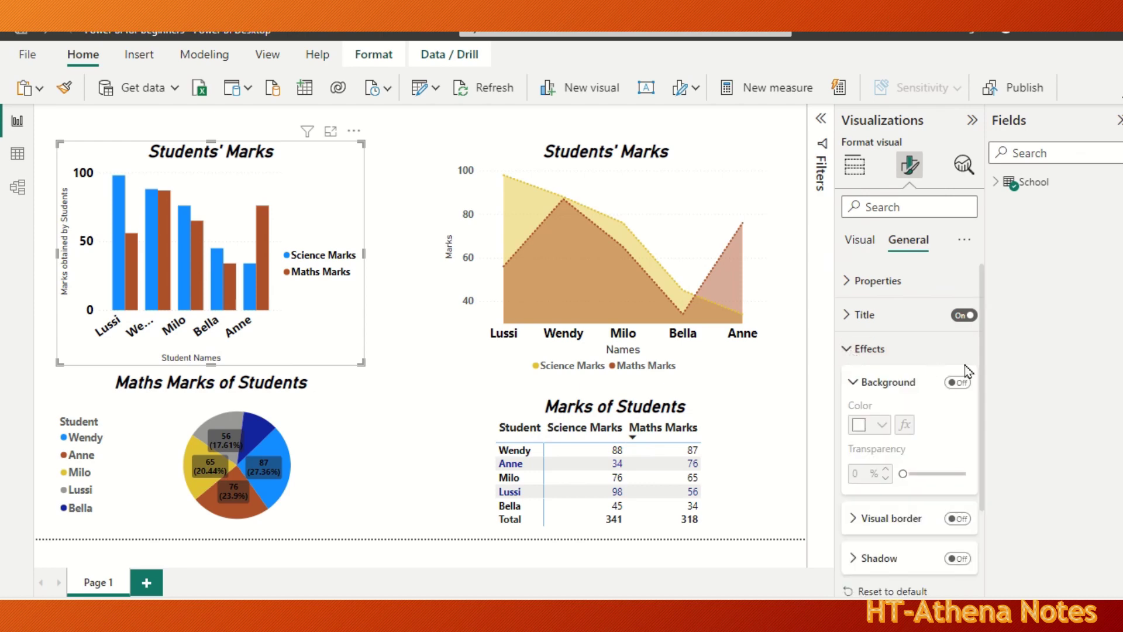
scroll(982, 347, "down", 2)
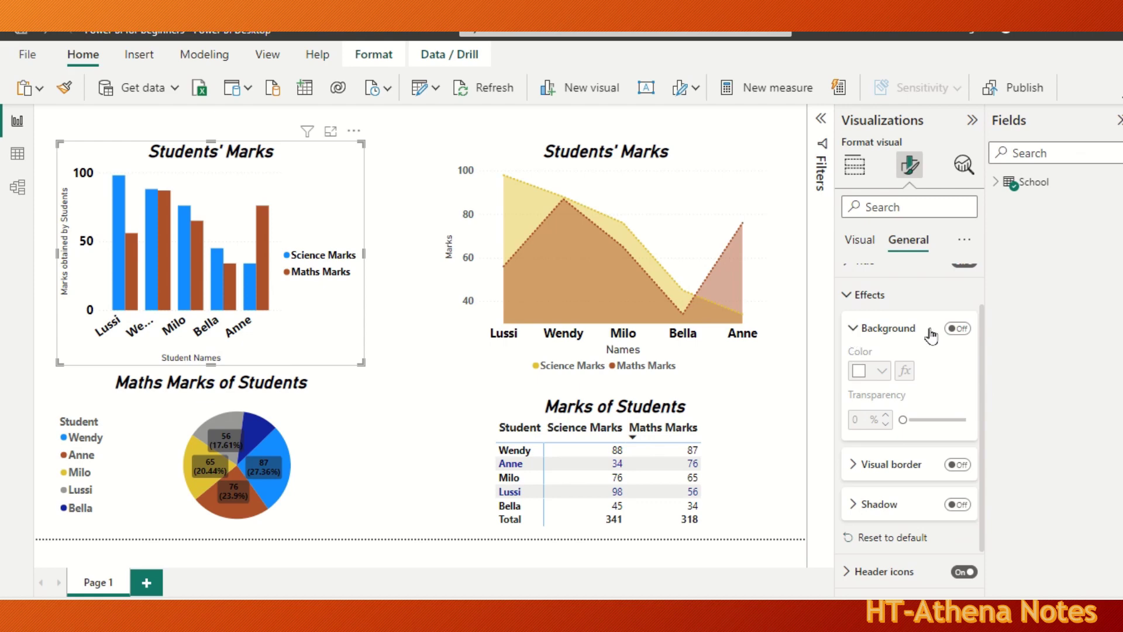
left_click(966, 331)
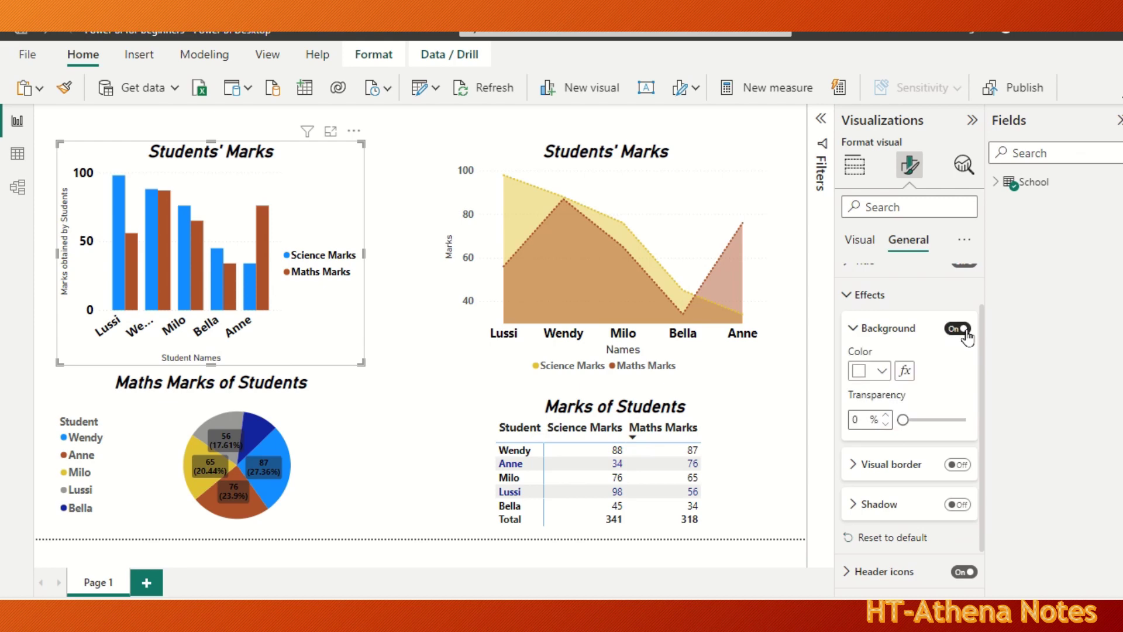
scroll(967, 337, "down", 1)
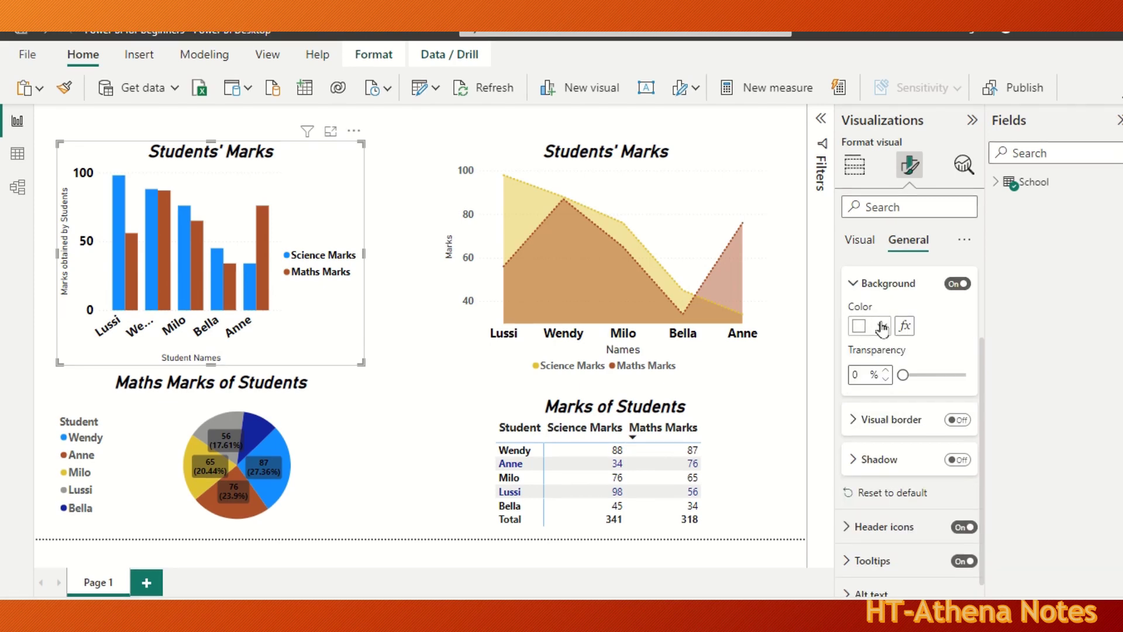
left_click(882, 329)
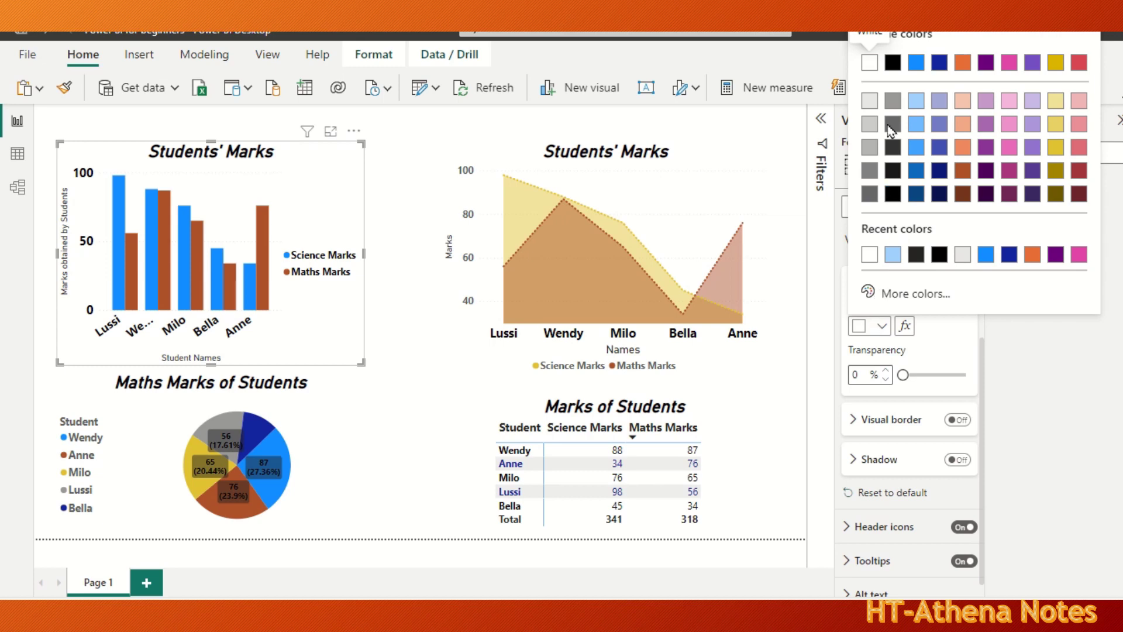
left_click(871, 103)
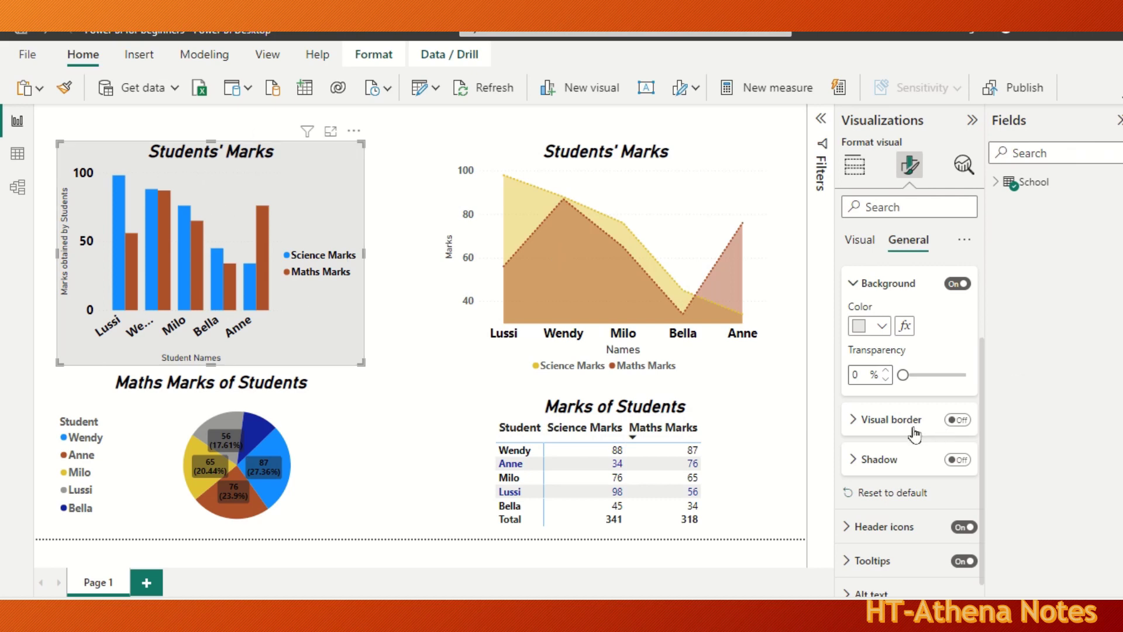
Step: Give the bar chart a black visual border and expand the Shadow settings
left_click(962, 421)
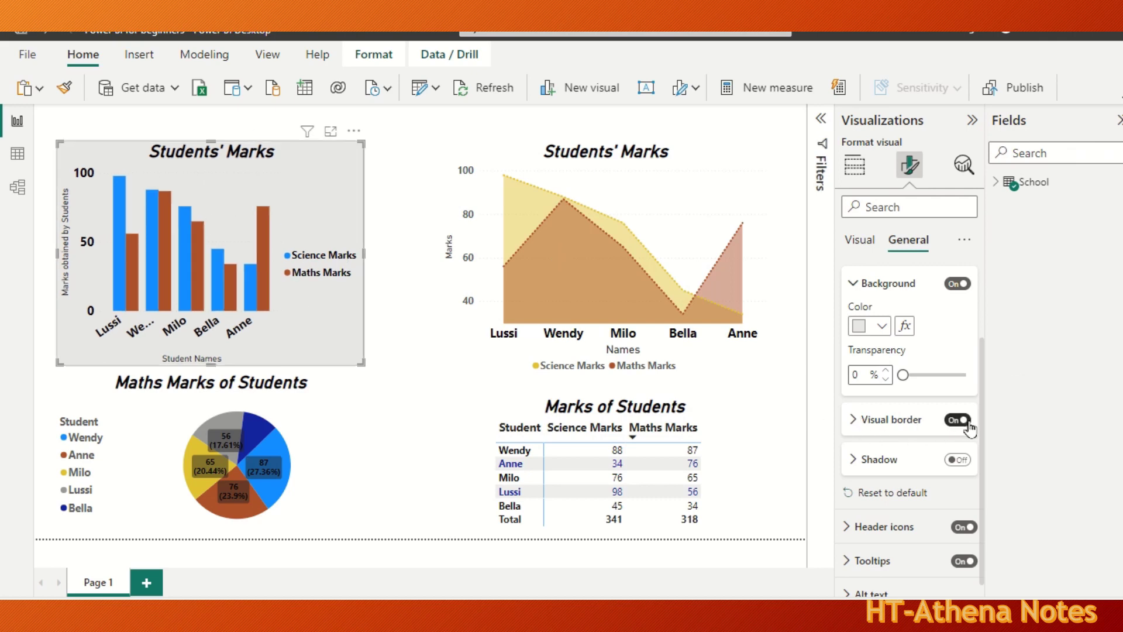
left_click(855, 421)
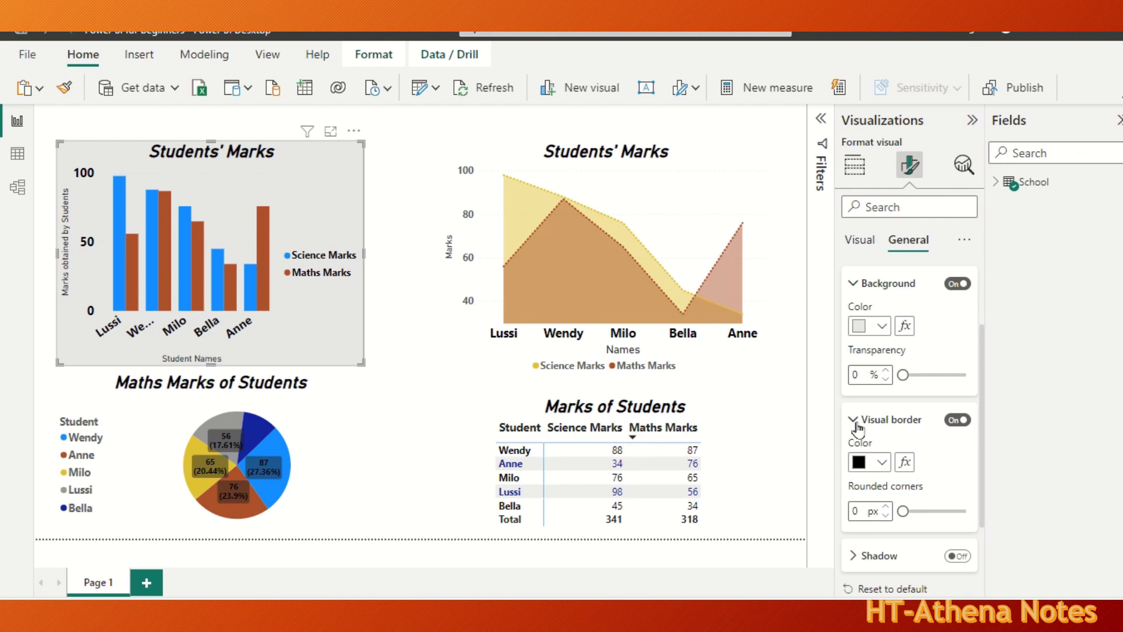
left_click(866, 468)
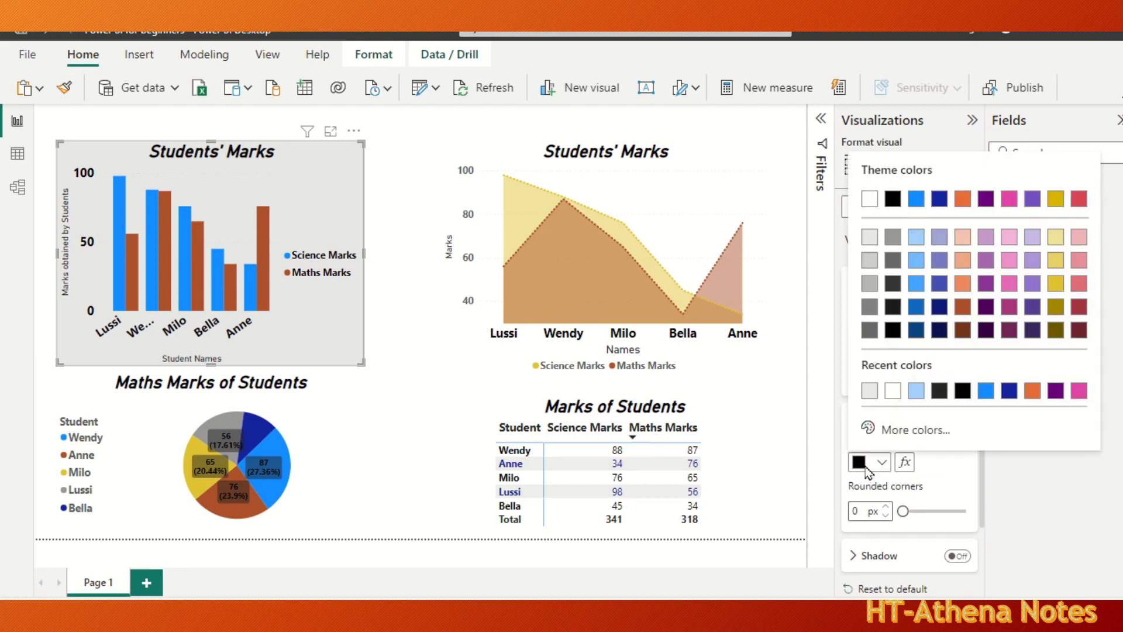
left_click(894, 199)
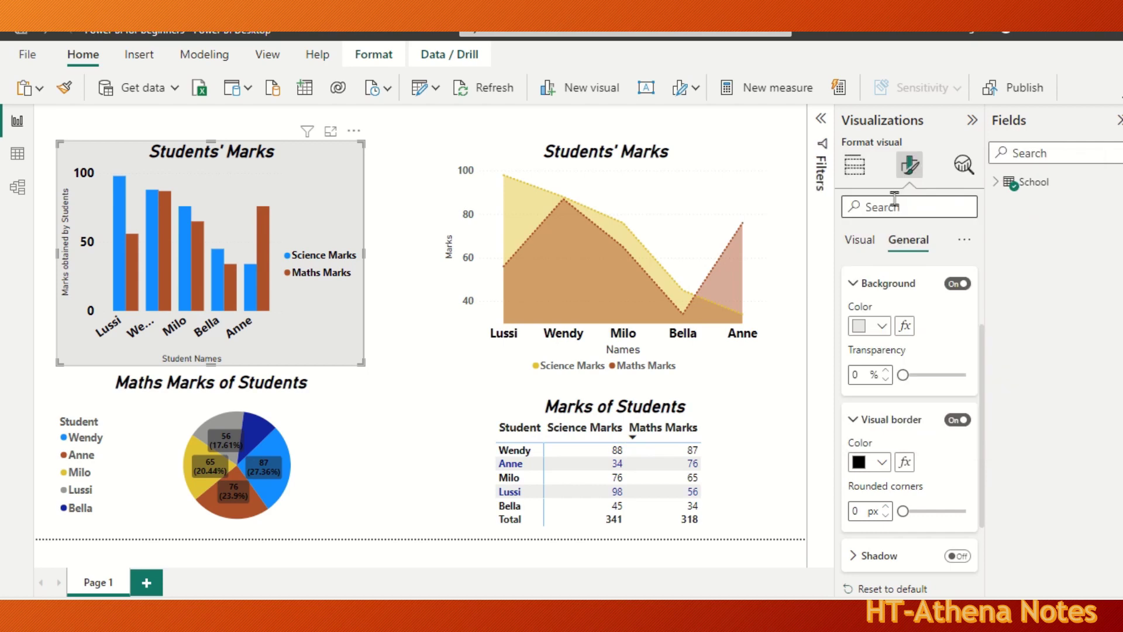
left_click_drag(983, 438, 984, 497)
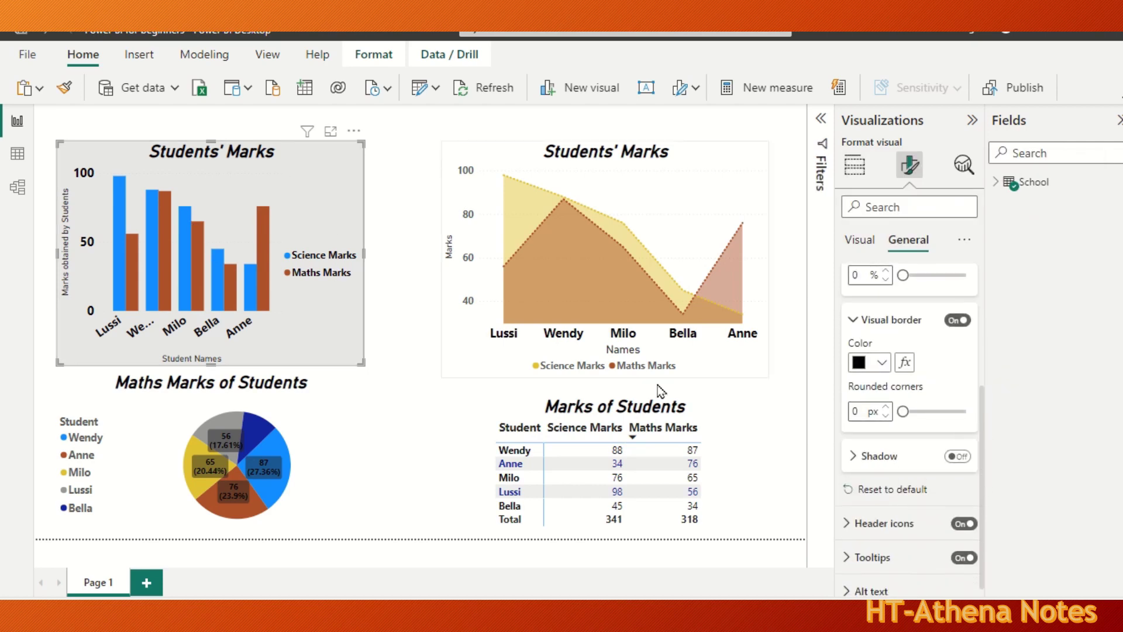
left_click(854, 457)
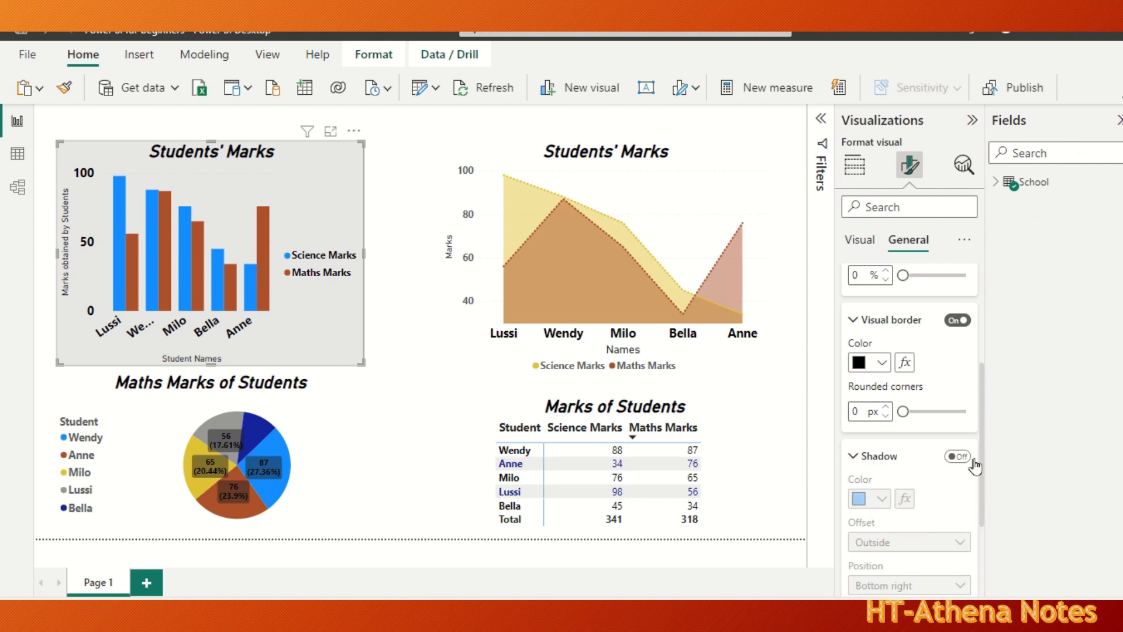
Step: Turn on a black drop shadow for the bar chart and collapse the effect sections
left_click(965, 457)
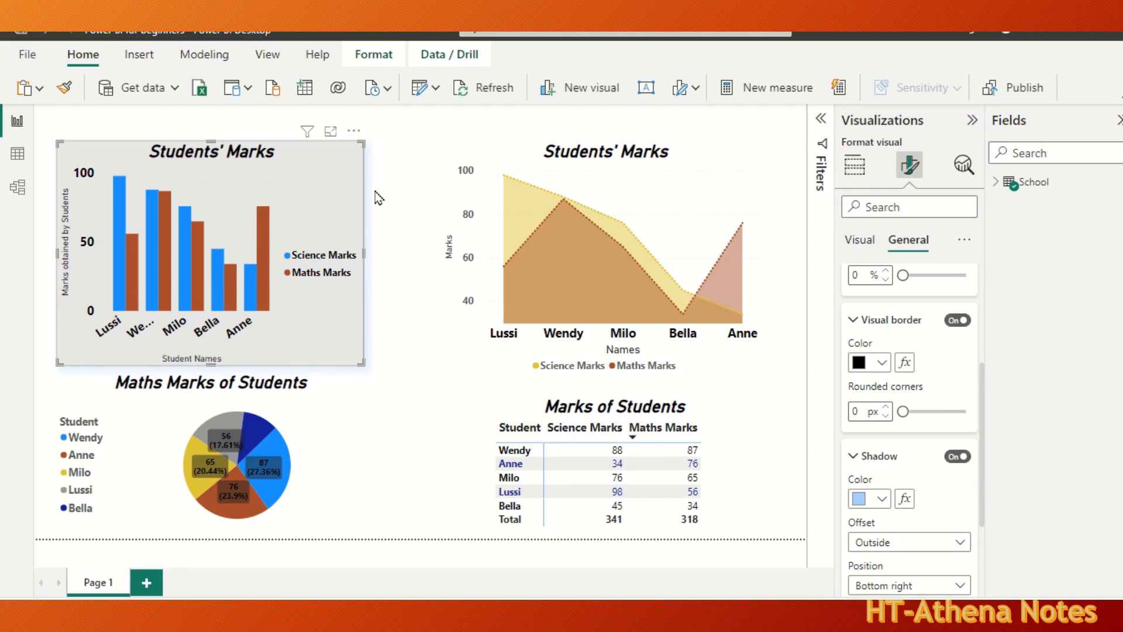
left_click(883, 500)
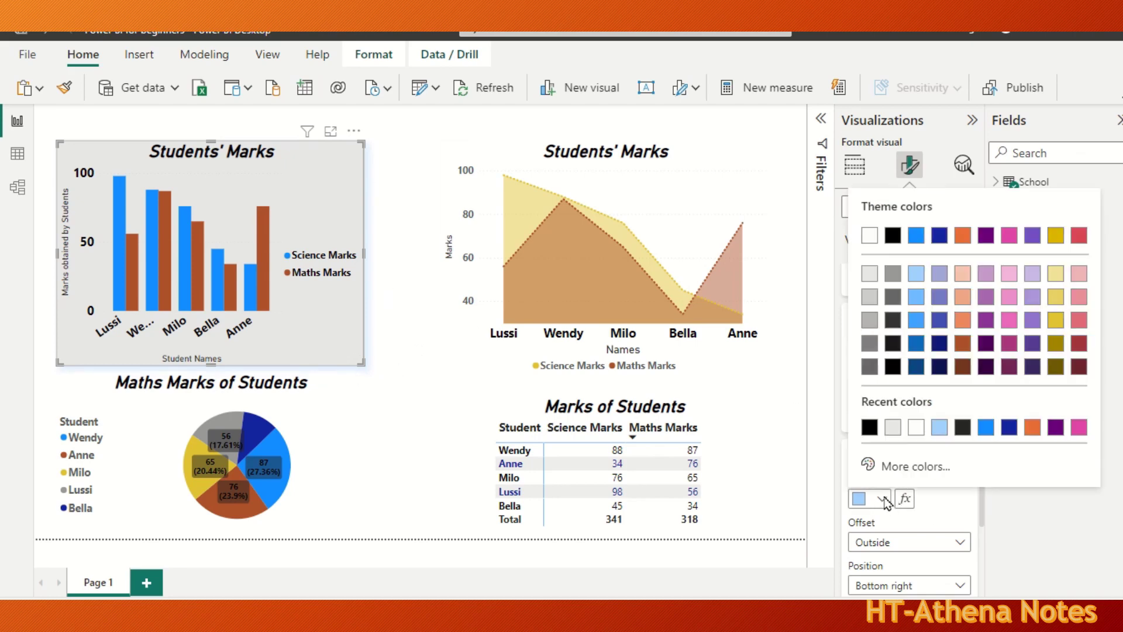
left_click(894, 236)
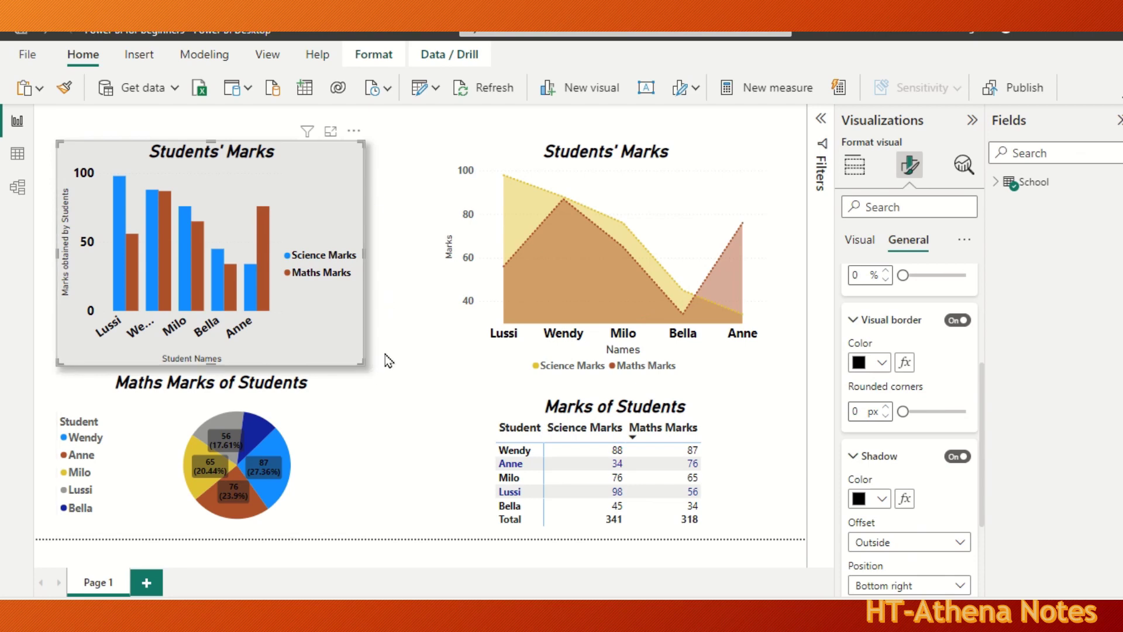
left_click(296, 242)
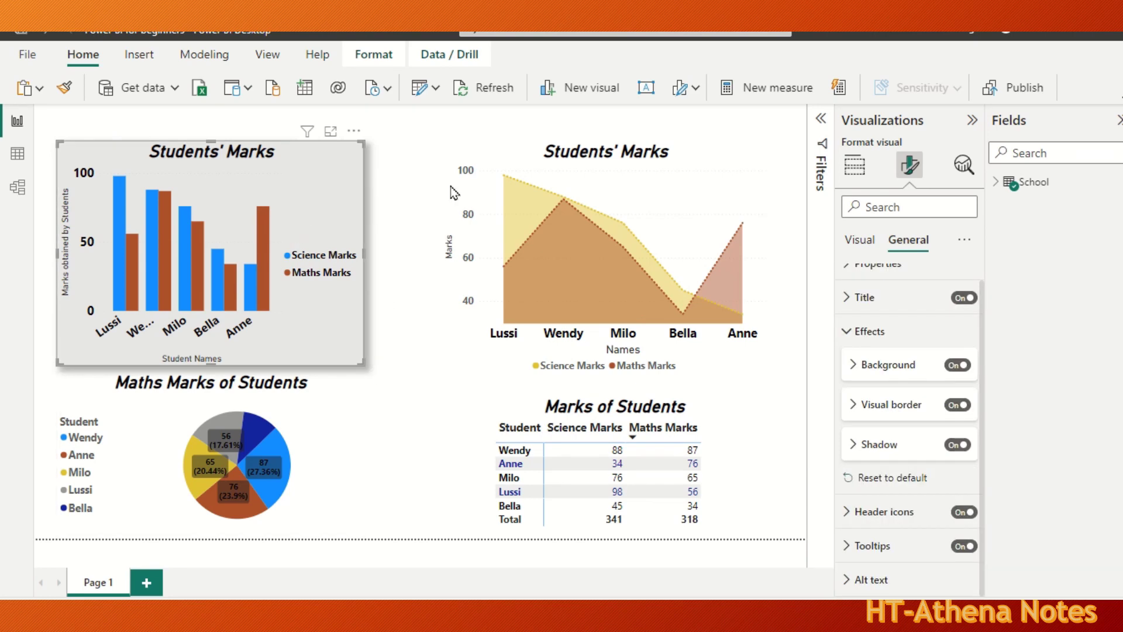
Step: Select the area chart, give it a light grey background, and switch on its visual border
left_click(740, 166)
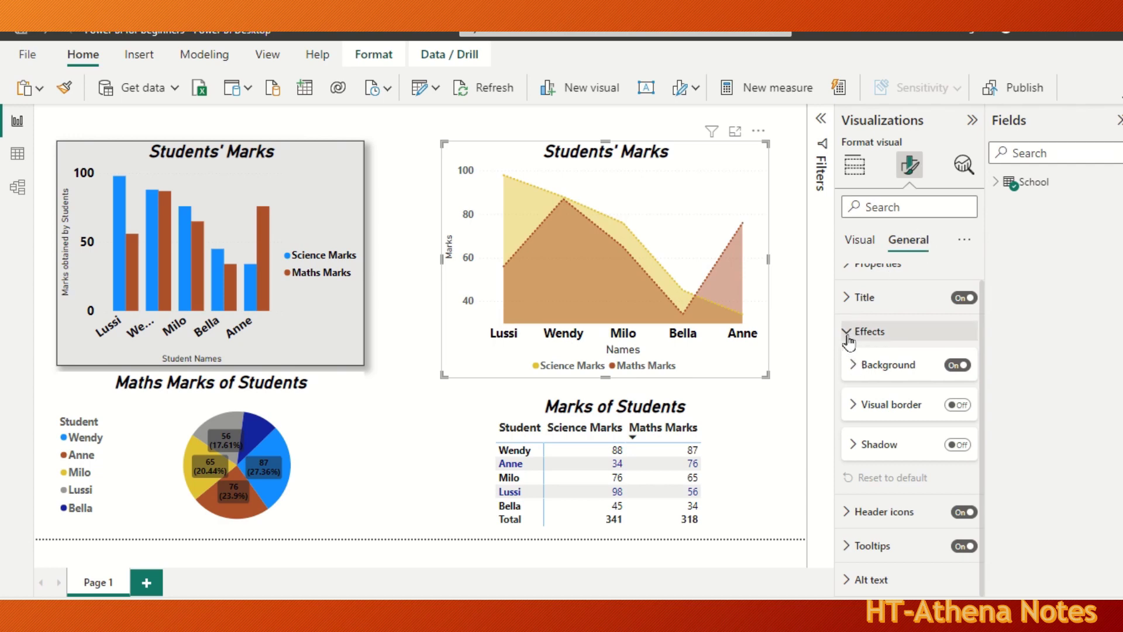
left_click(855, 367)
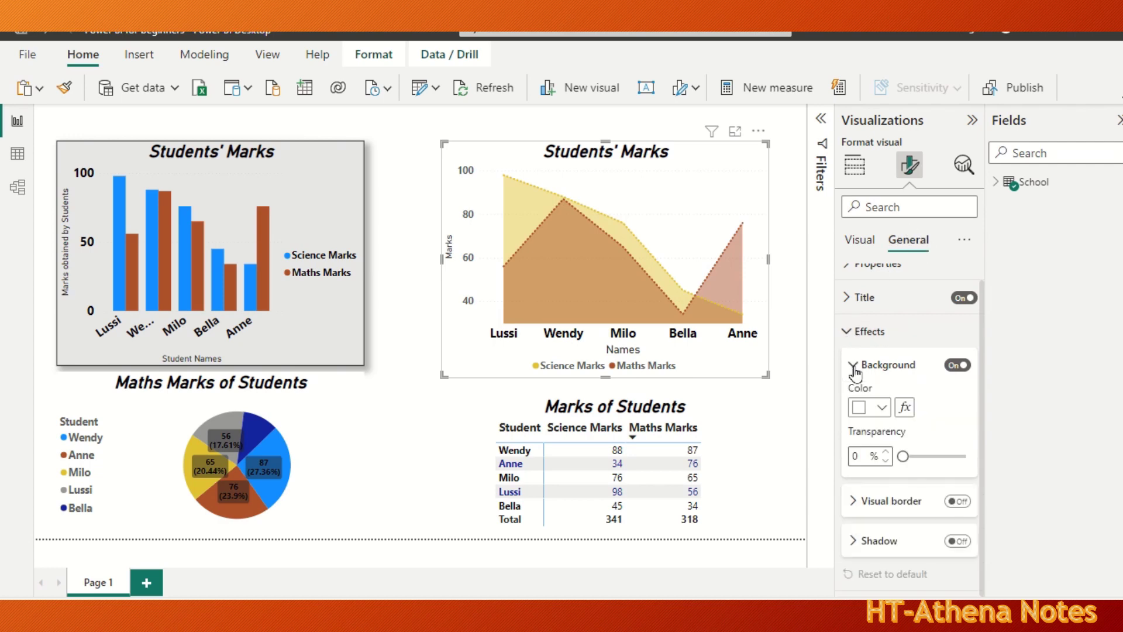
left_click(886, 416)
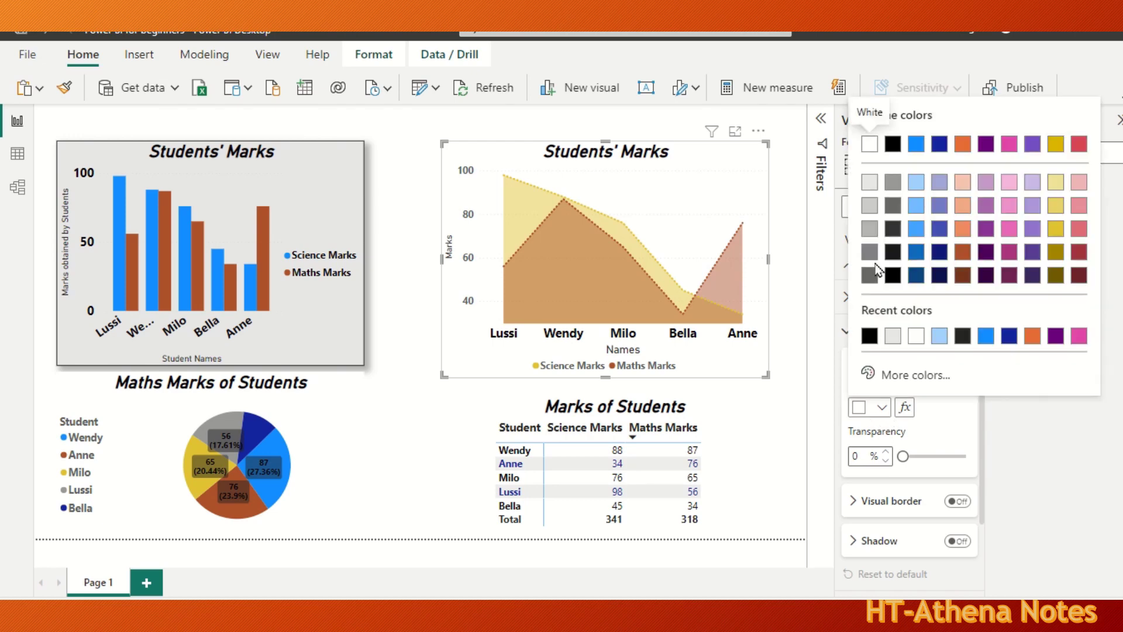
left_click(874, 185)
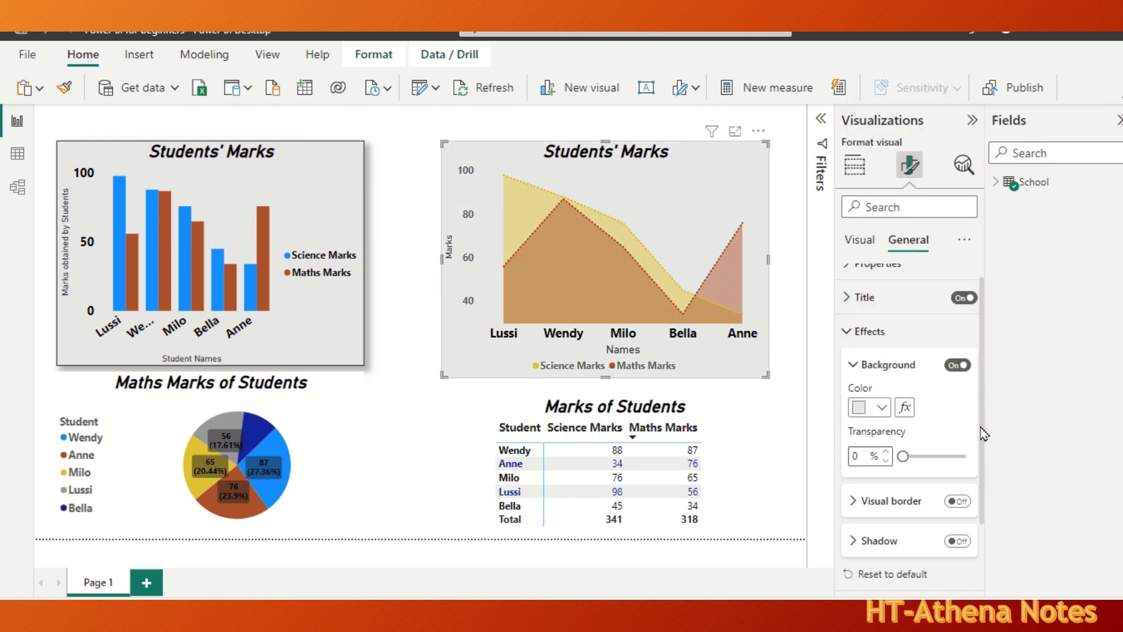
left_click_drag(982, 413, 982, 462)
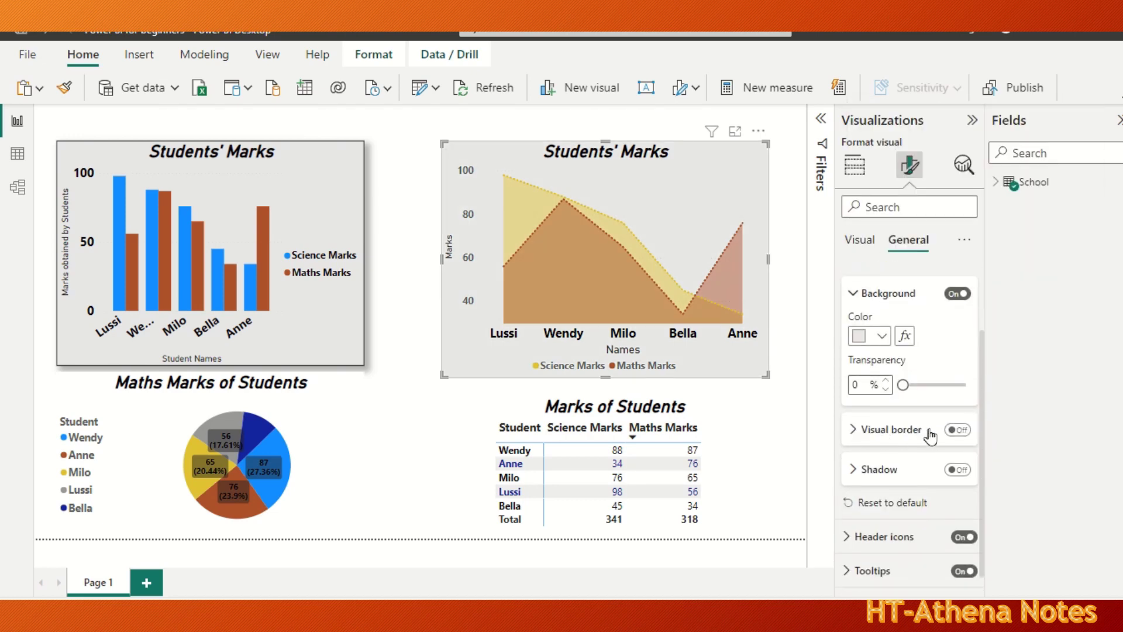
left_click(964, 431)
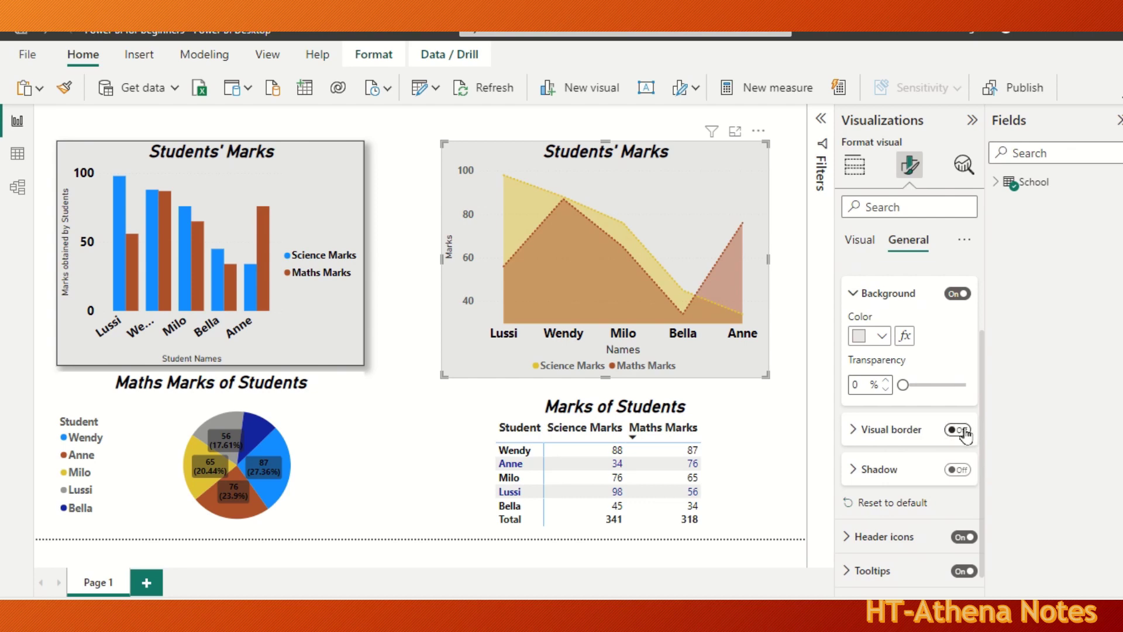
Step: Set the area chart's visual border colour to black
left_click(854, 431)
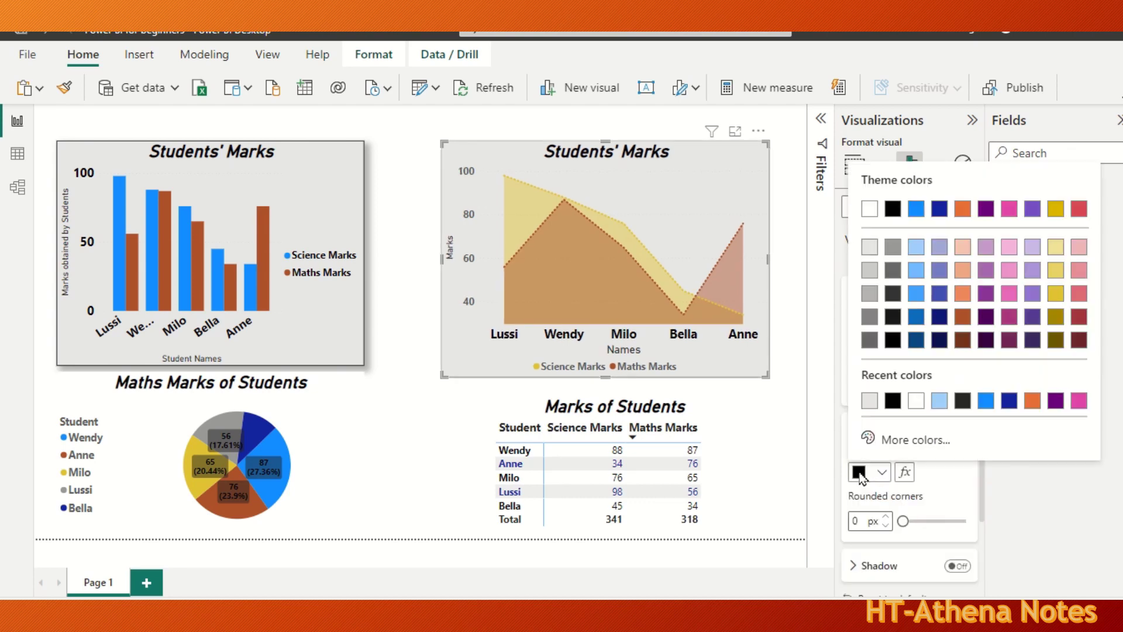
left_click(864, 472)
left_click(891, 210)
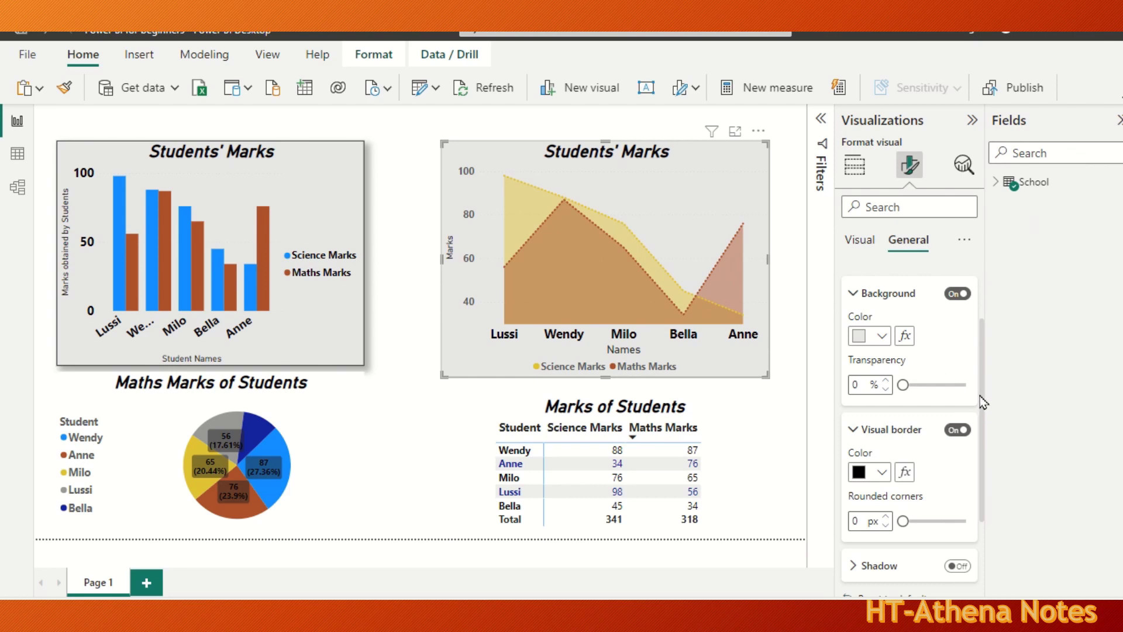
Step: Switch on a drop shadow for the area chart and expand its shadow settings
left_click_drag(981, 403, 984, 448)
scroll(985, 448, "down", 2)
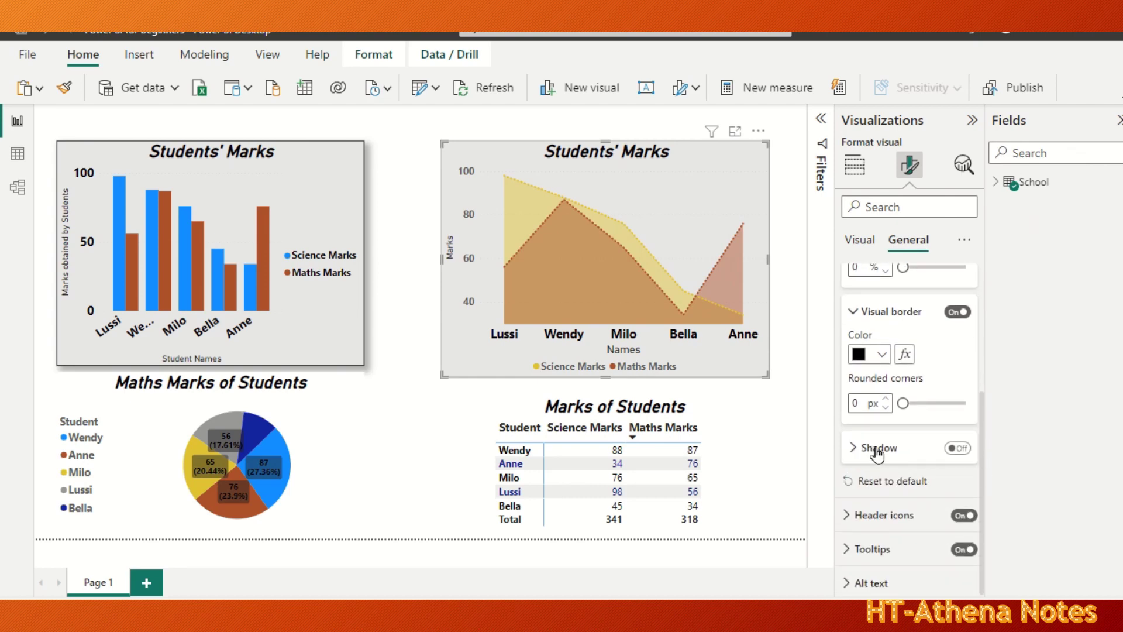
left_click(958, 448)
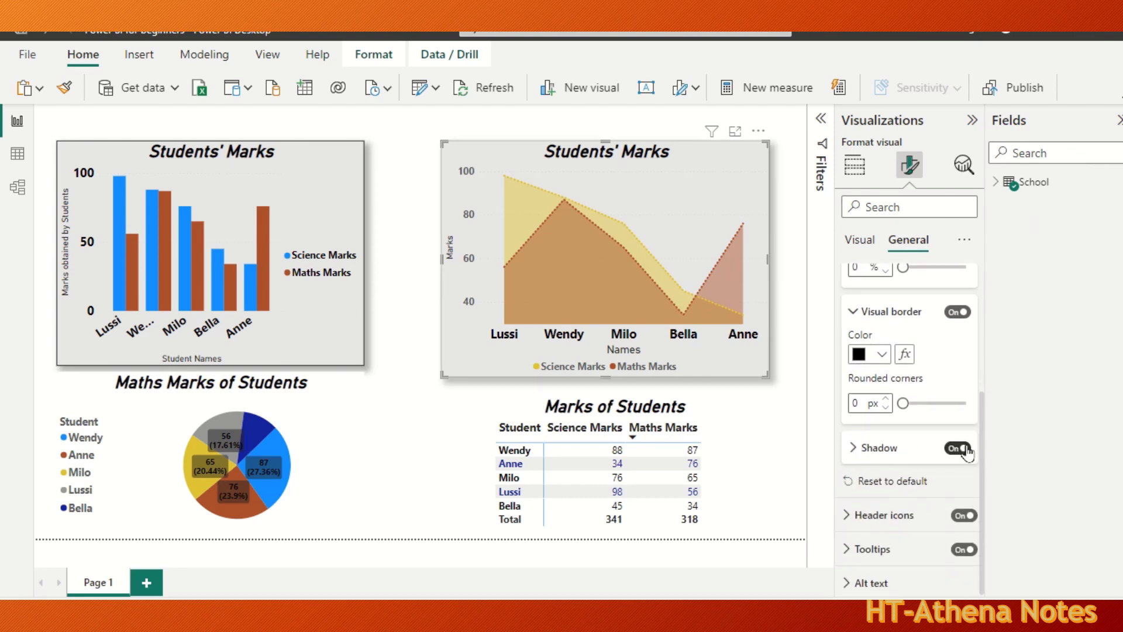
left_click(858, 454)
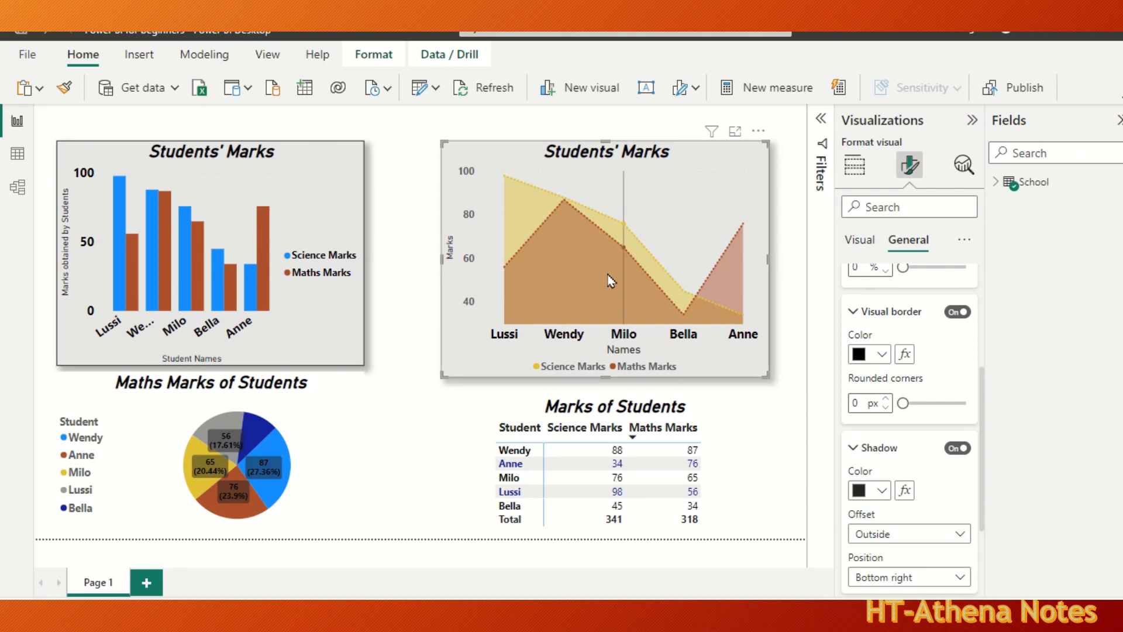
Step: Select the Maths Marks of Students pie chart and give it a light purple background
left_click(324, 427)
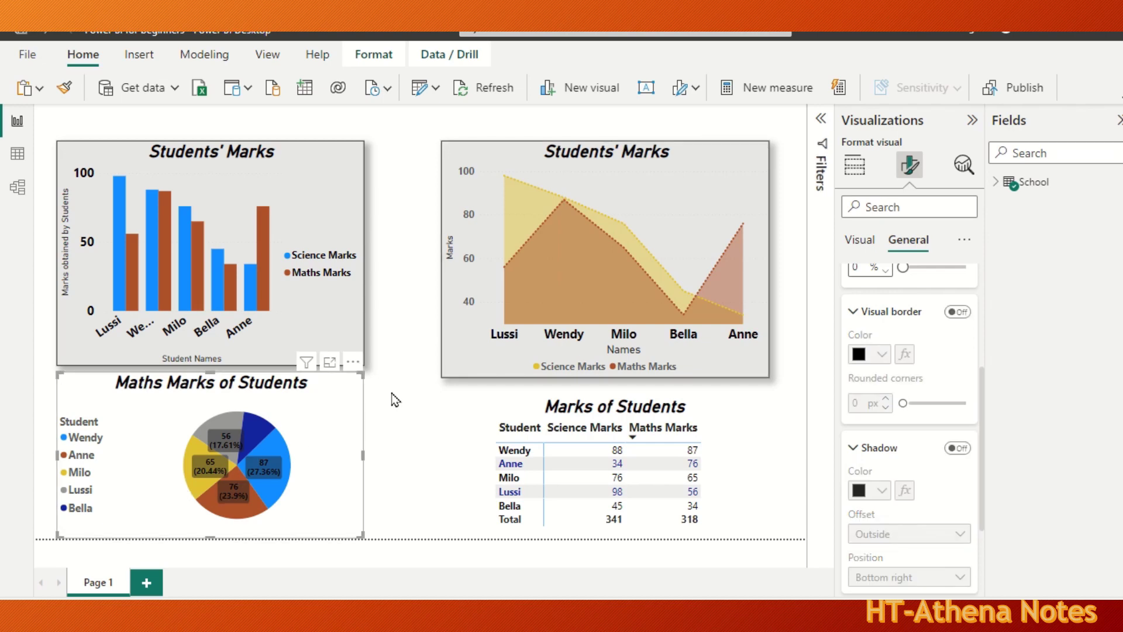
left_click_drag(987, 390, 982, 281)
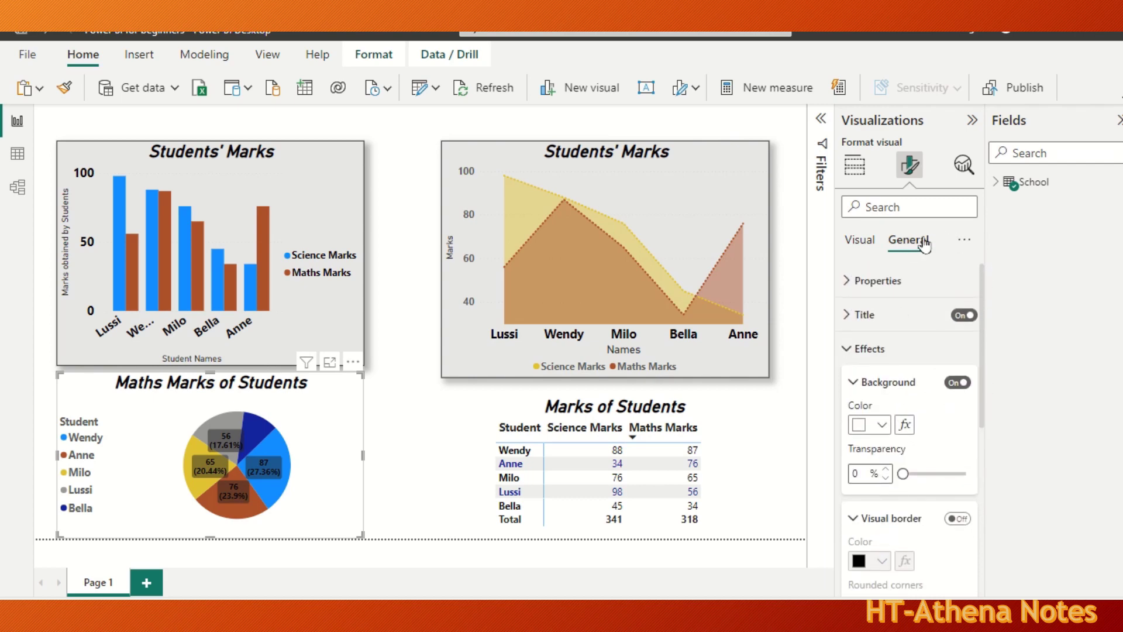
left_click(883, 428)
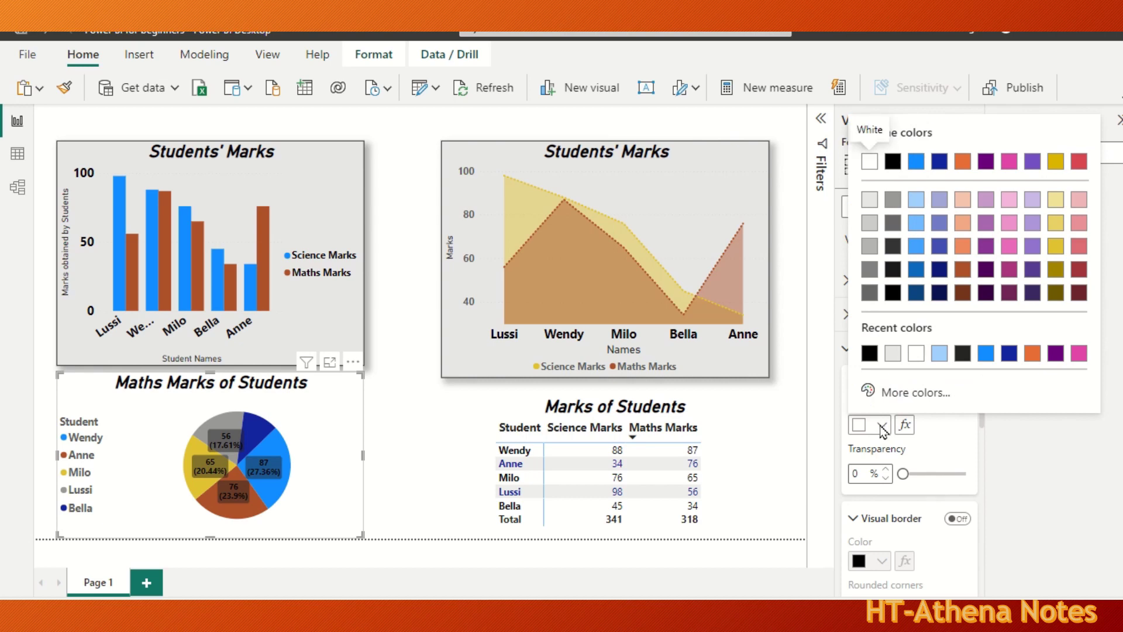
left_click(939, 200)
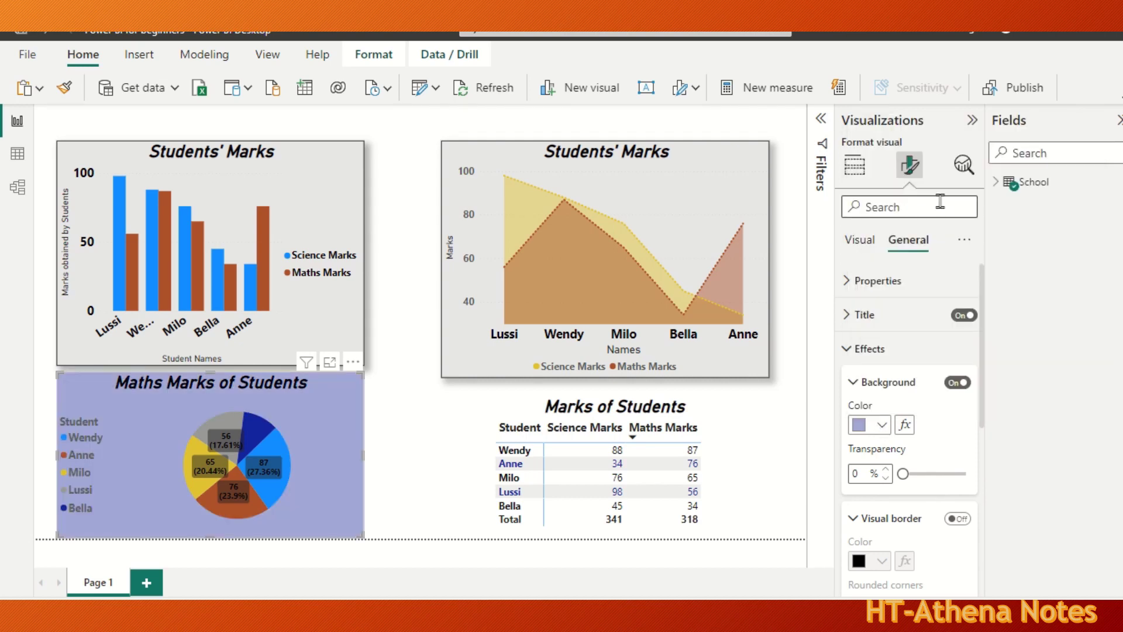
left_click_drag(982, 408, 977, 452)
Step: Switch on the pie chart's visual border in lavender-blue
left_click(963, 414)
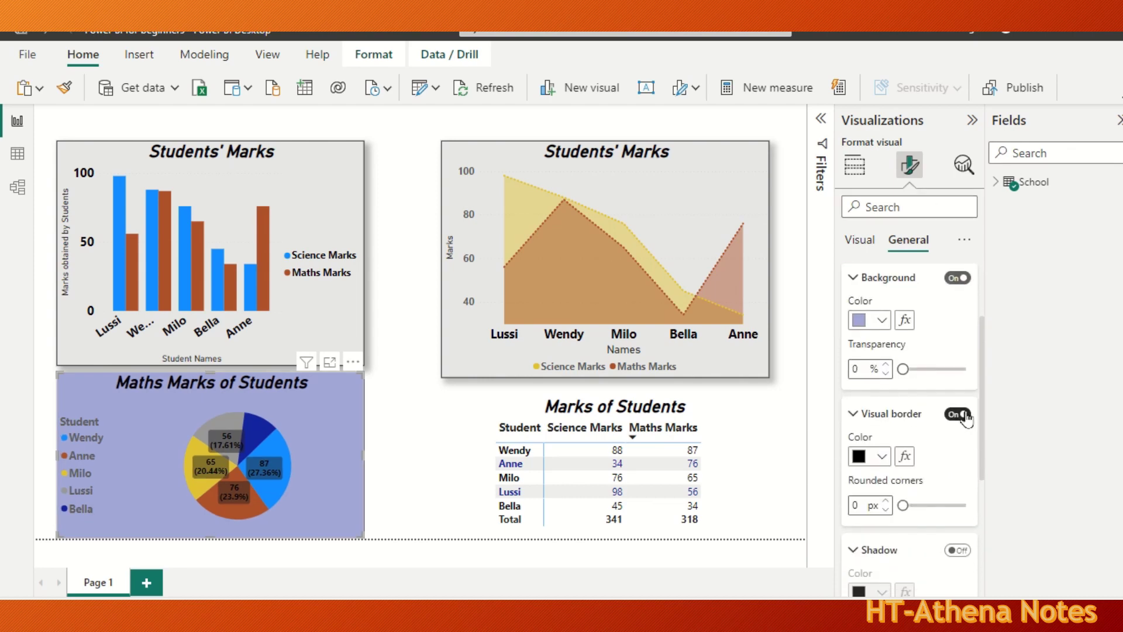
left_click(880, 456)
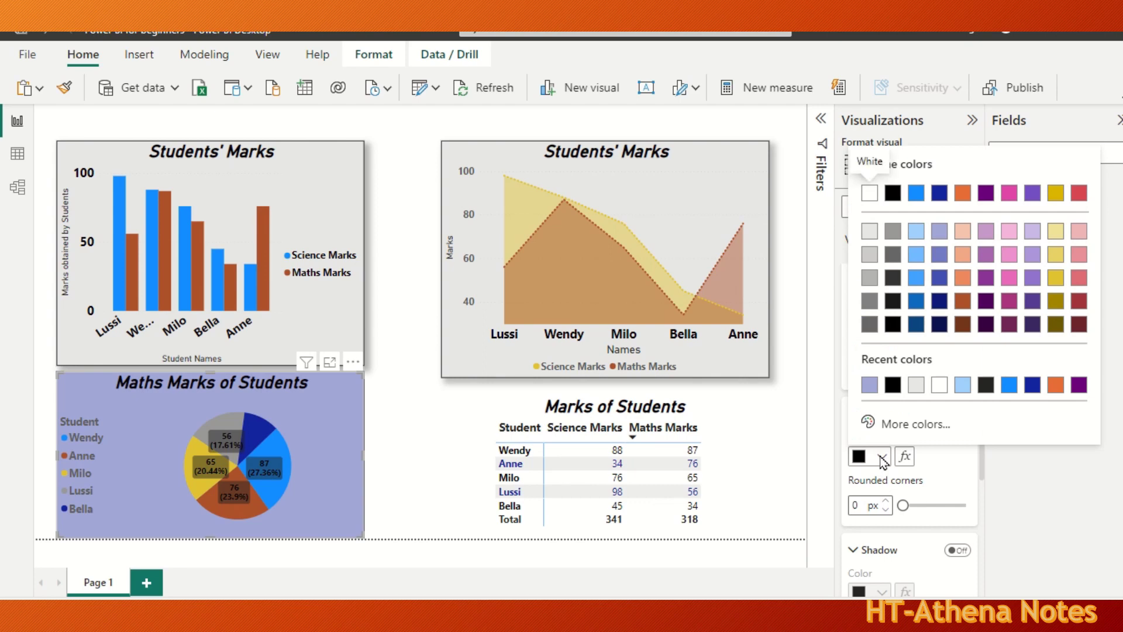
left_click(940, 255)
Step: Add a dark blue drop shadow to the pie chart
left_click_drag(984, 359, 985, 421)
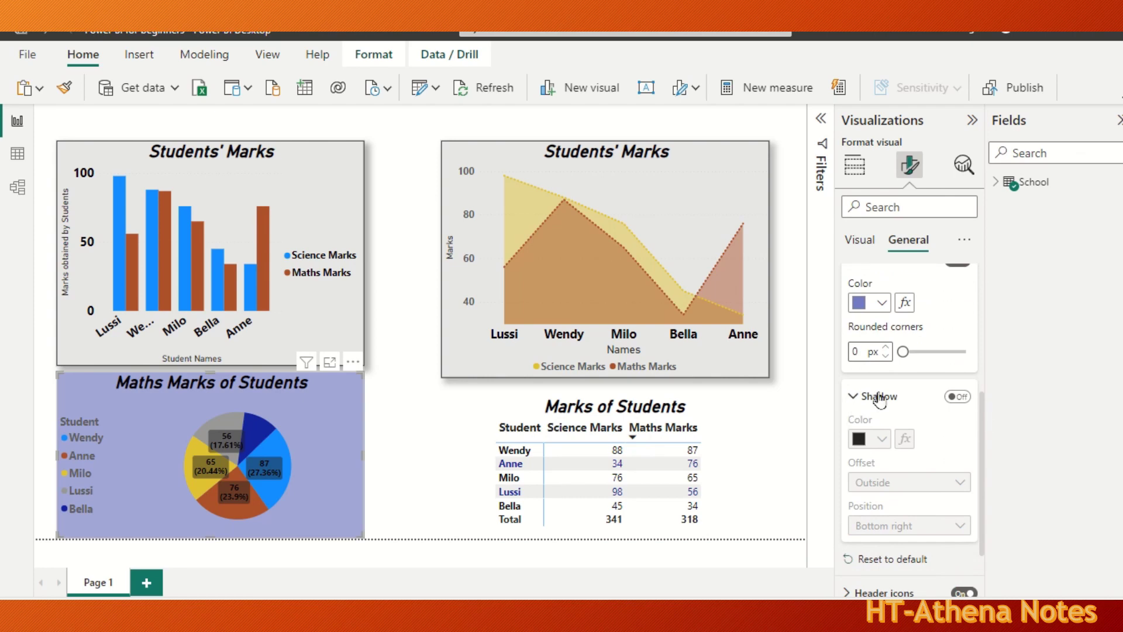
left_click(966, 398)
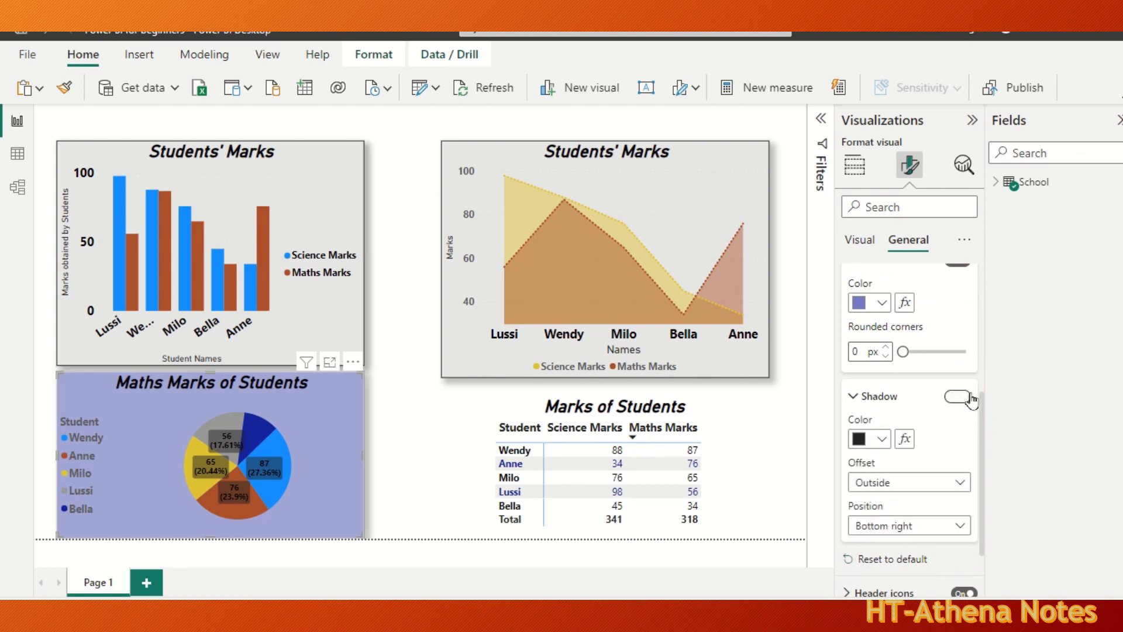
left_click(881, 440)
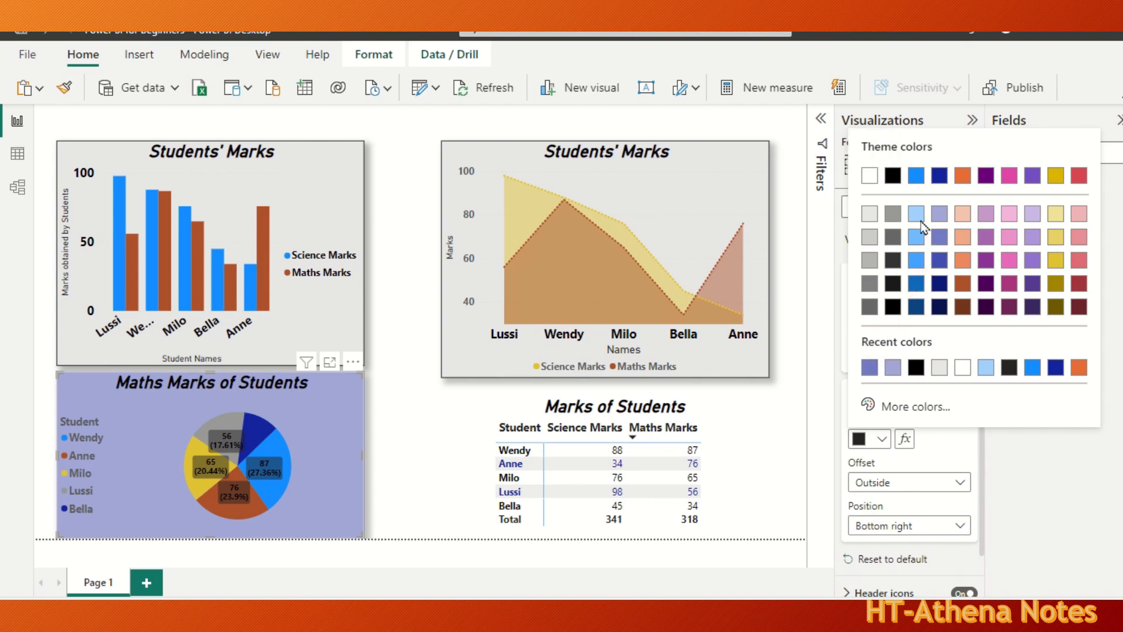
left_click(940, 177)
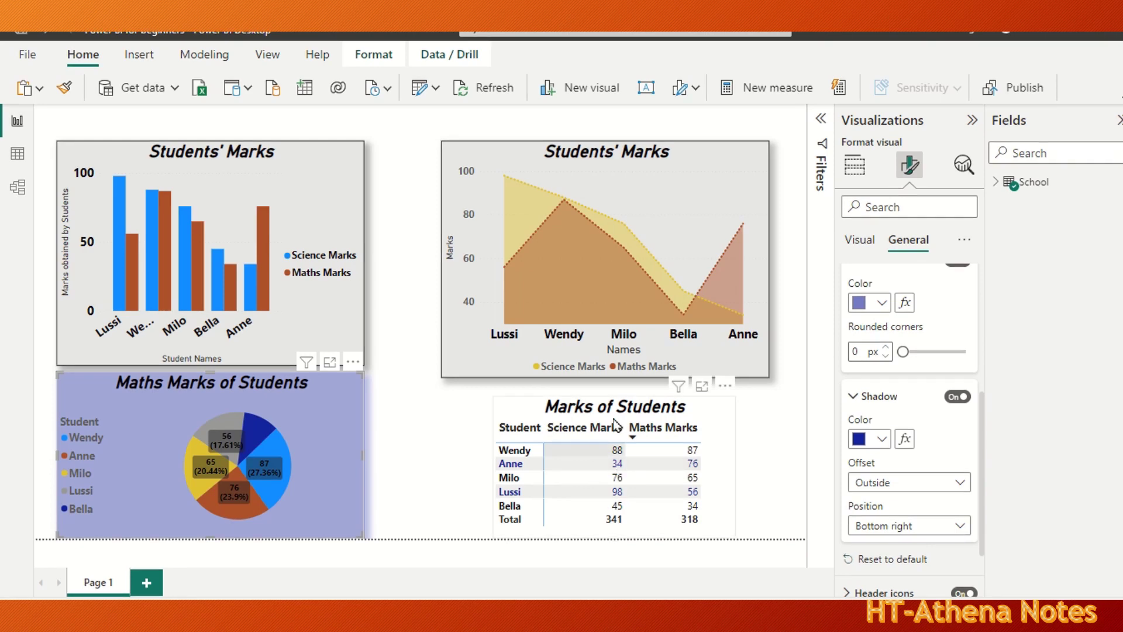
Step: Select the Marks of Students table and set its background colour to light blue
left_click(508, 404)
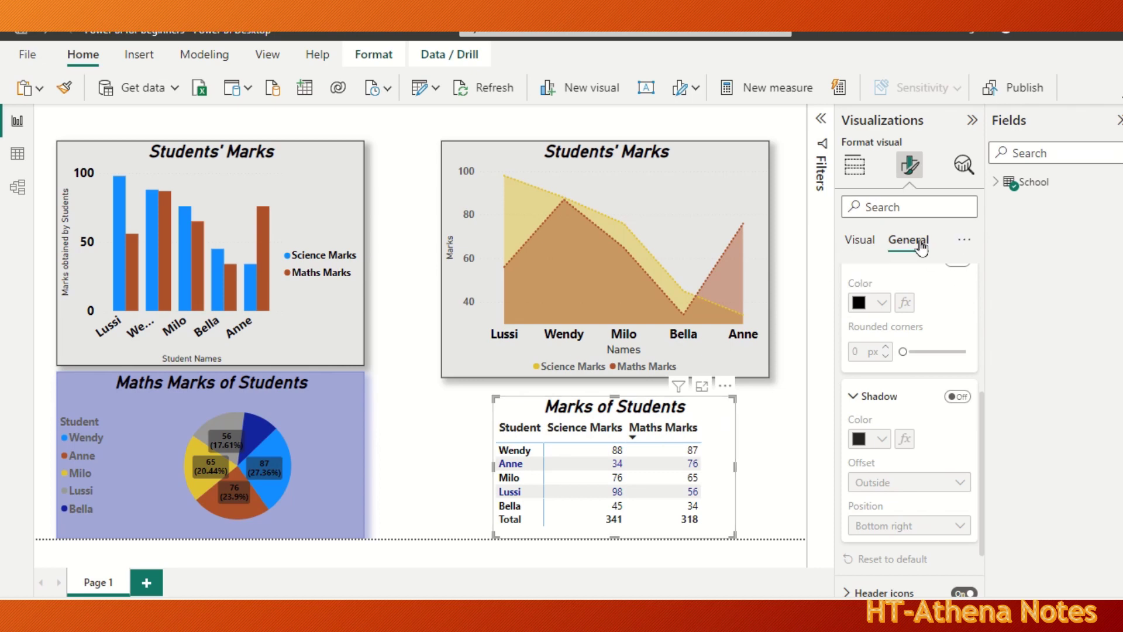
left_click_drag(983, 404, 988, 214)
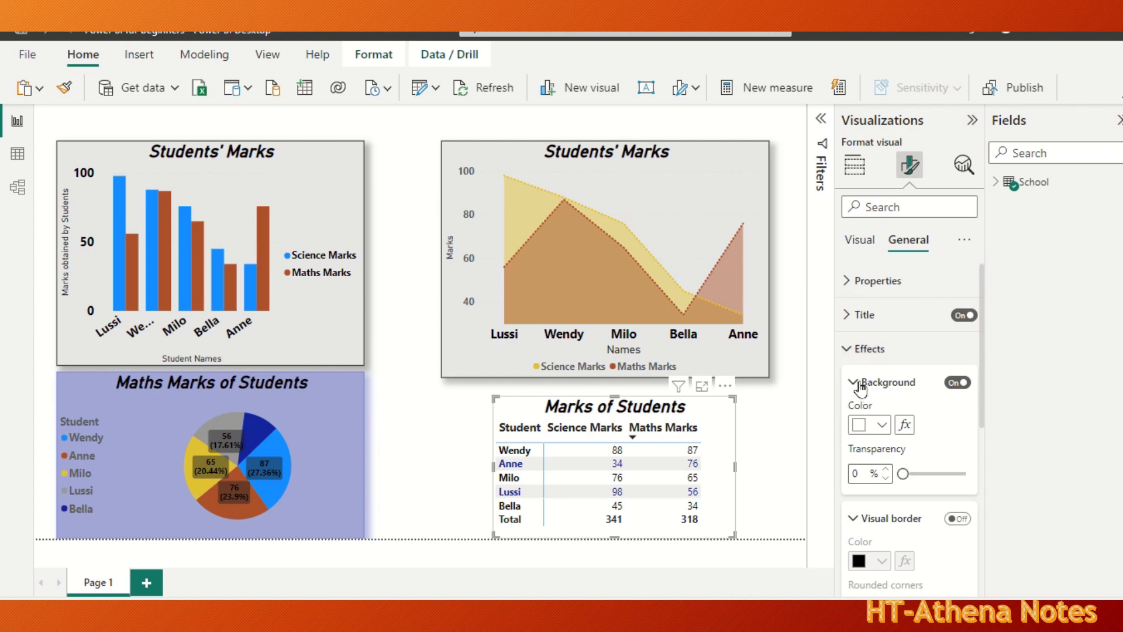
left_click(883, 425)
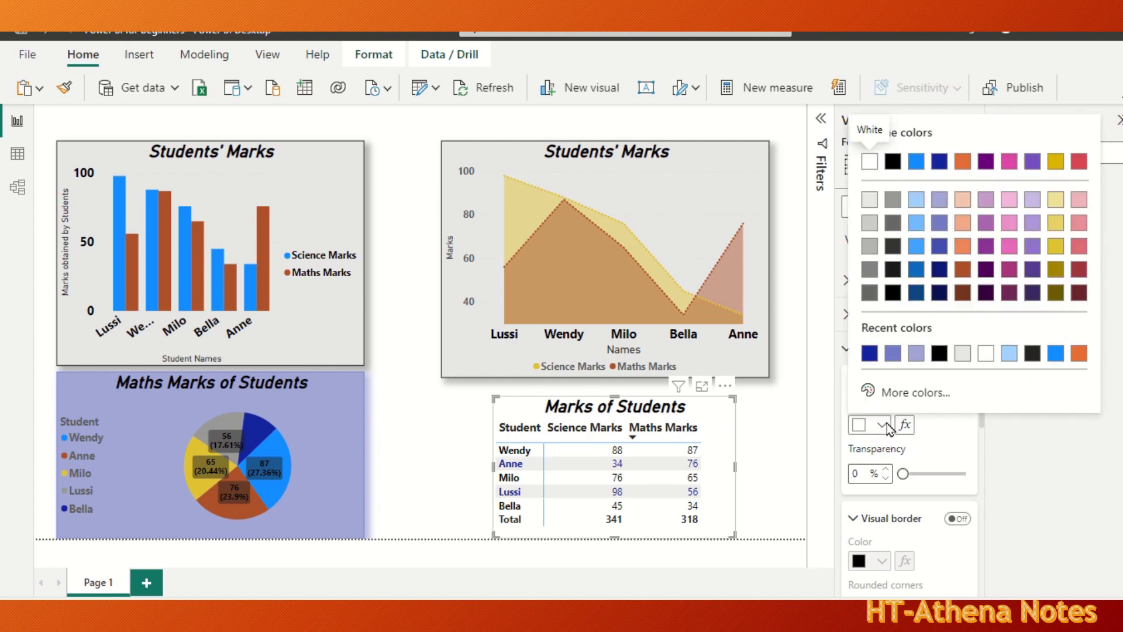
left_click(916, 199)
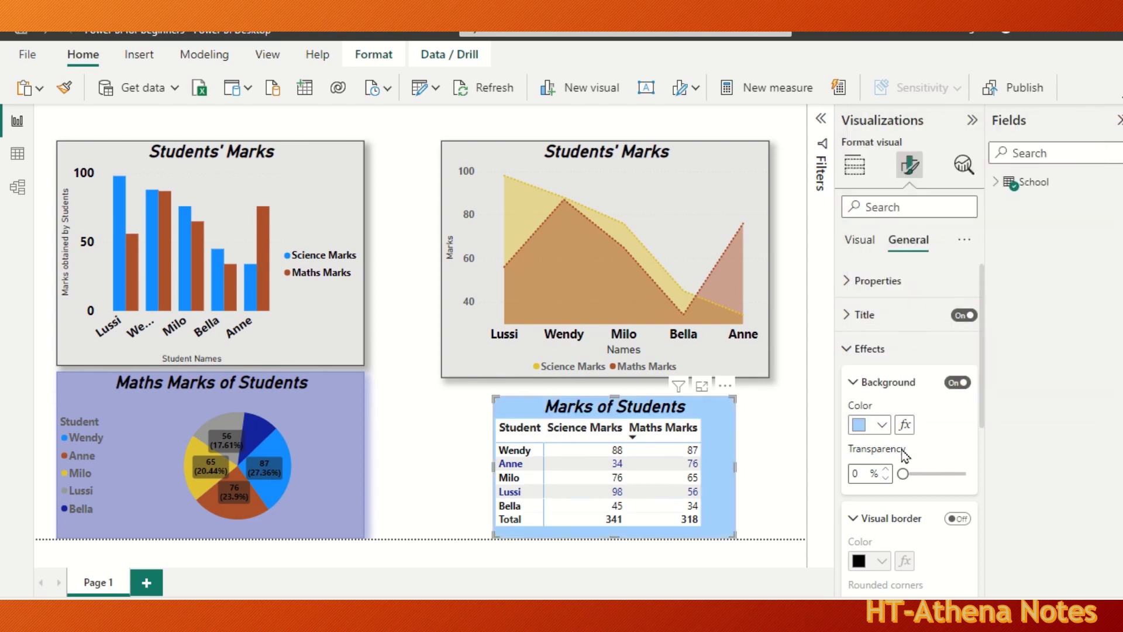
left_click_drag(982, 383, 965, 442)
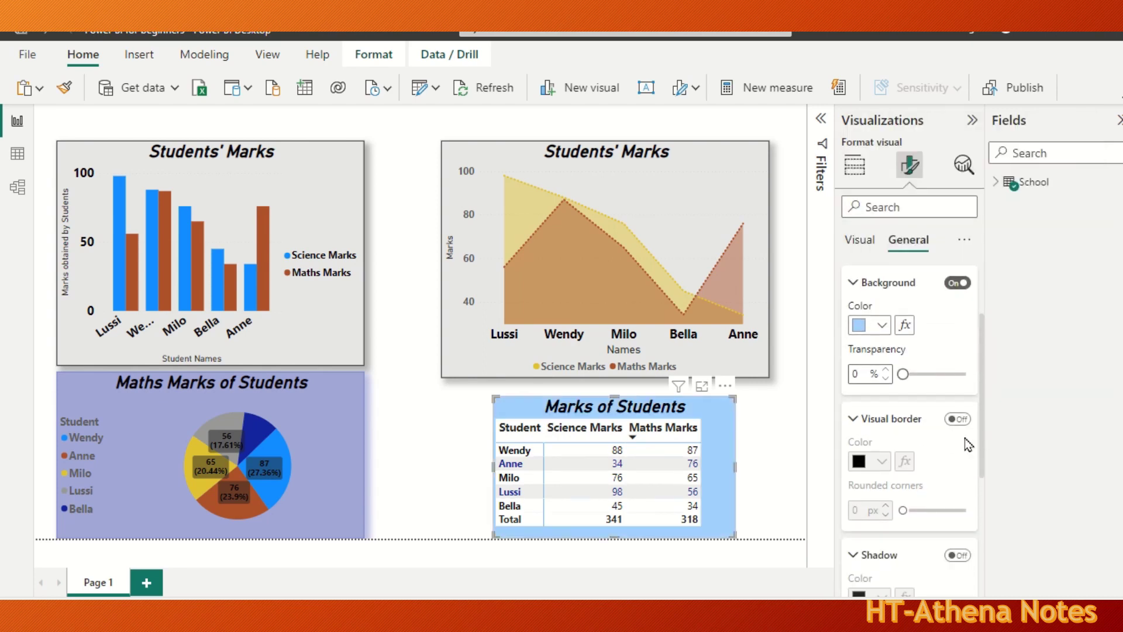
Step: Switch on the table's visual border and colour it blue
left_click(964, 421)
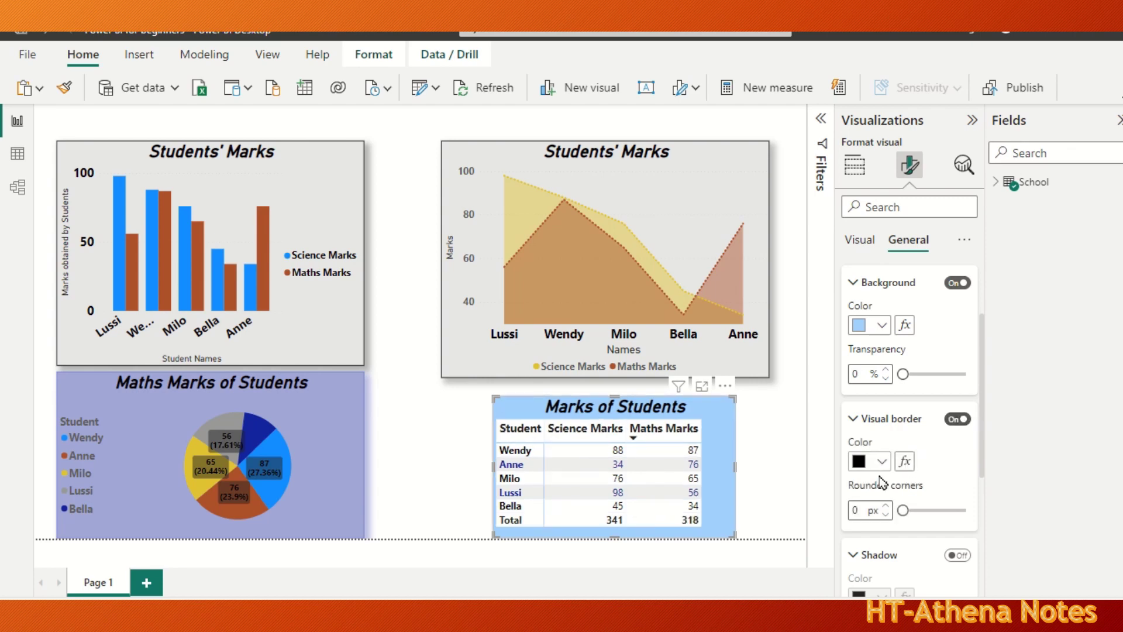
left_click(860, 462)
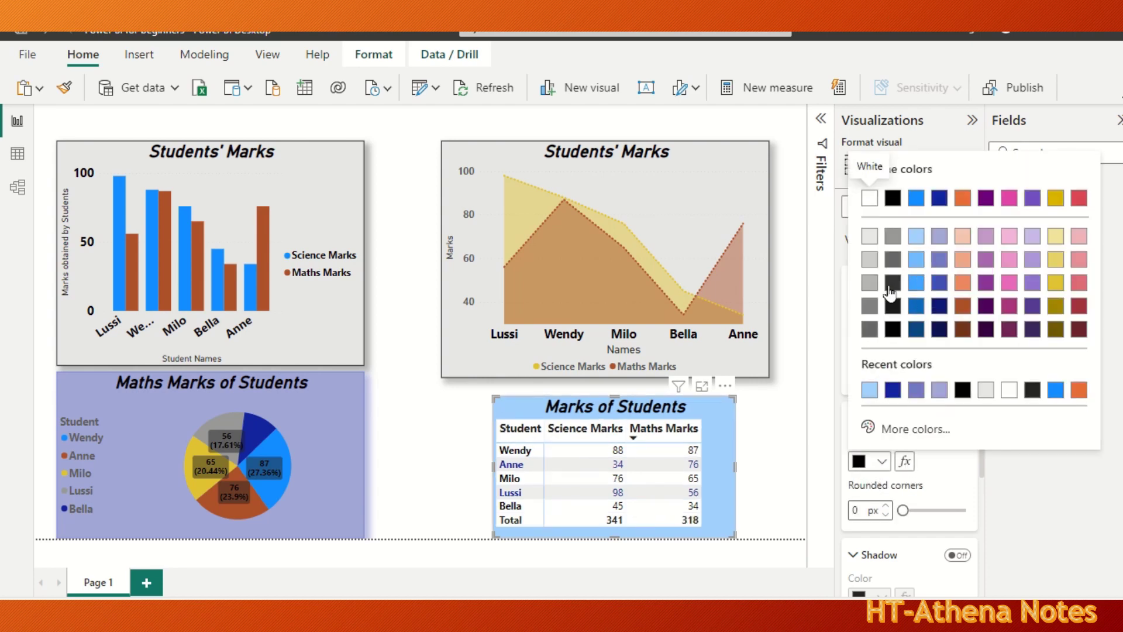
left_click(917, 306)
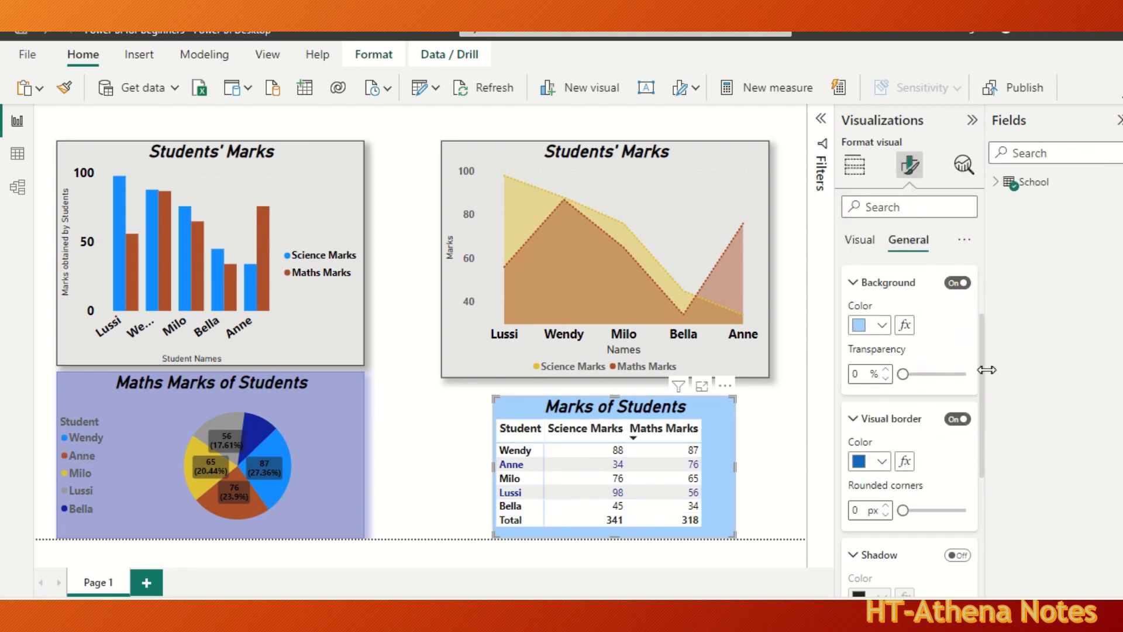
left_click_drag(987, 370, 993, 462)
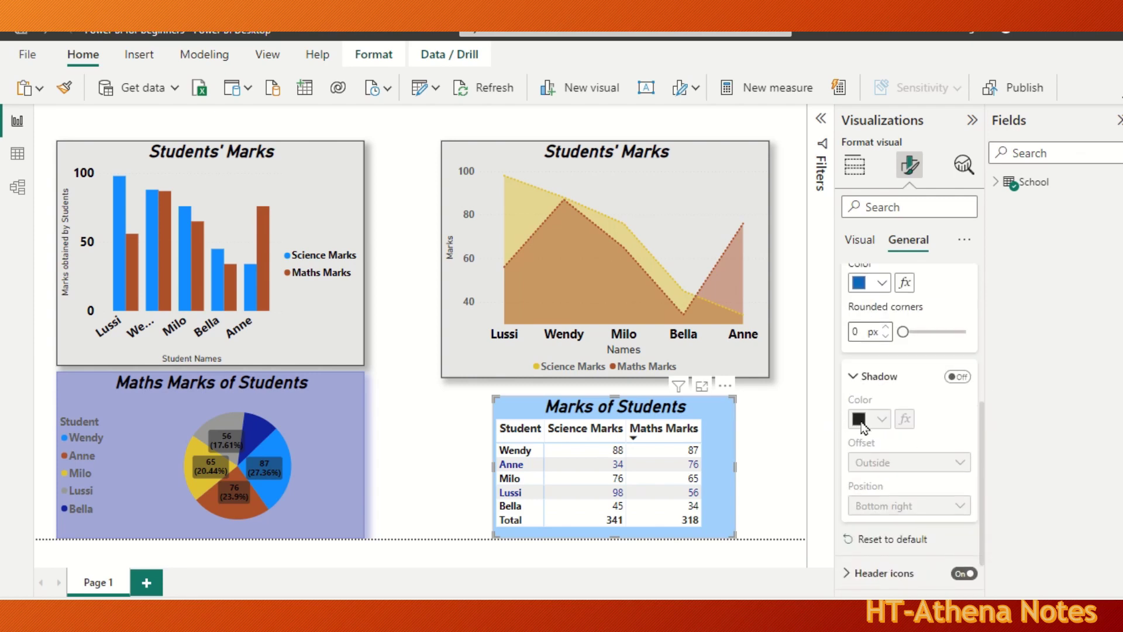